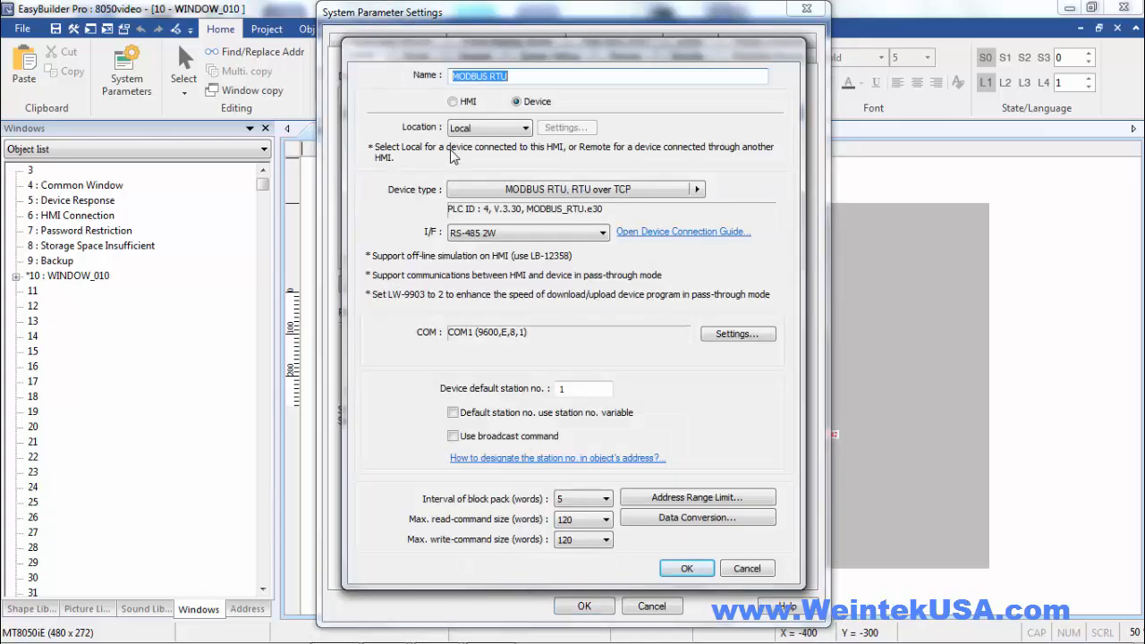
Set the new device's type to HMI and name it "remote HMI"
left_click(453, 101)
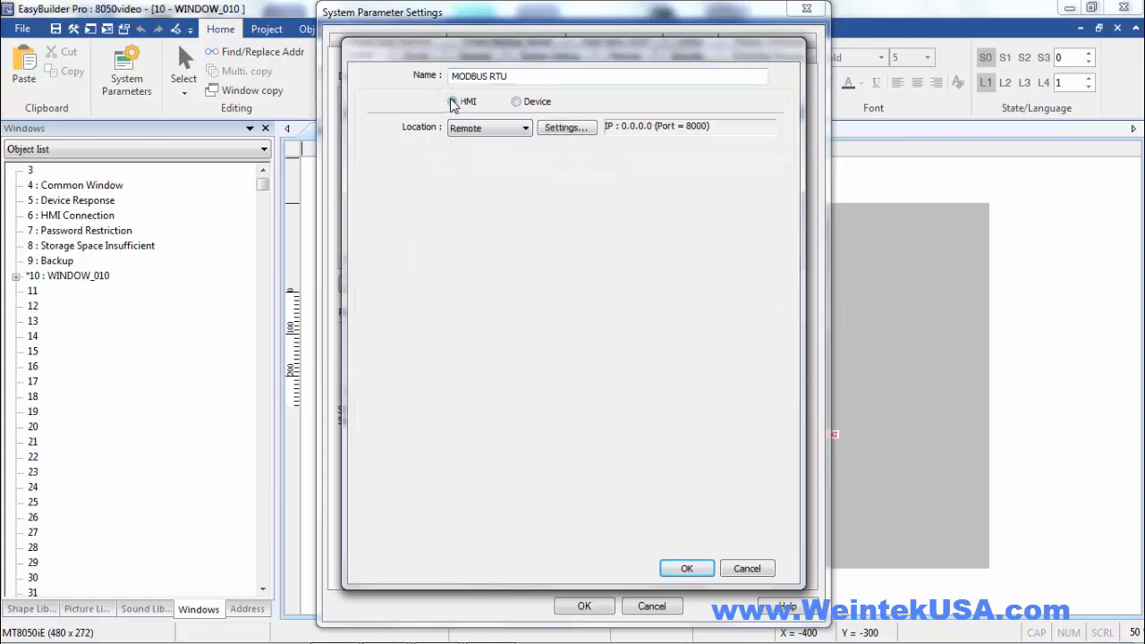
left_click_drag(512, 76, 414, 81)
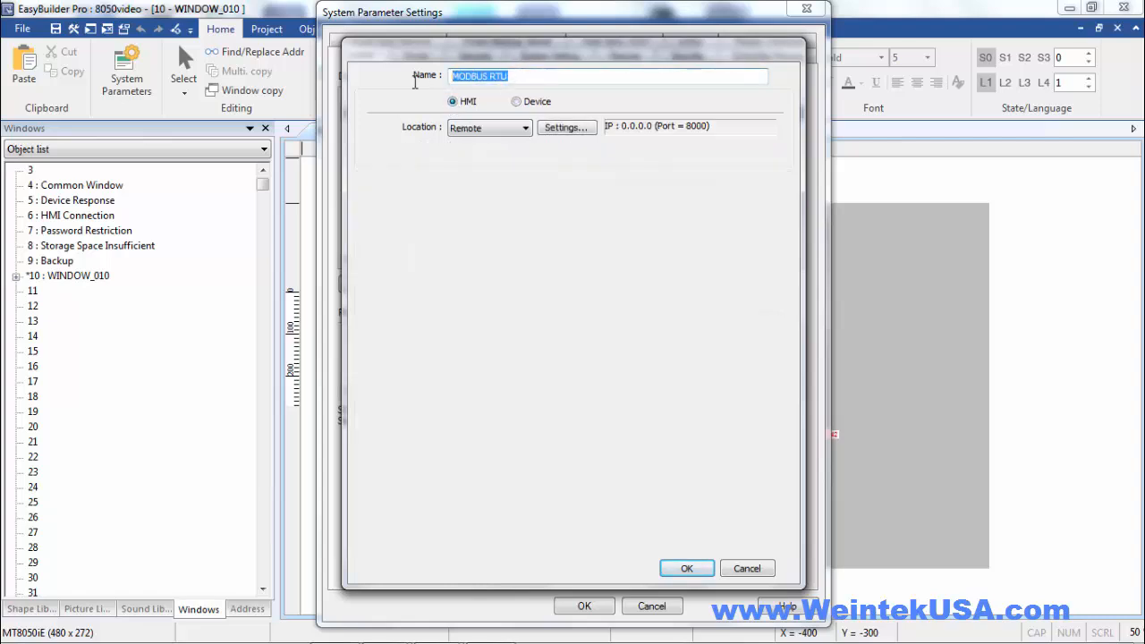
type("remote HMI")
Set the remote HMI's IP address to 192.168.10.108 with port 8010, and add it to the device list
left_click(570, 132)
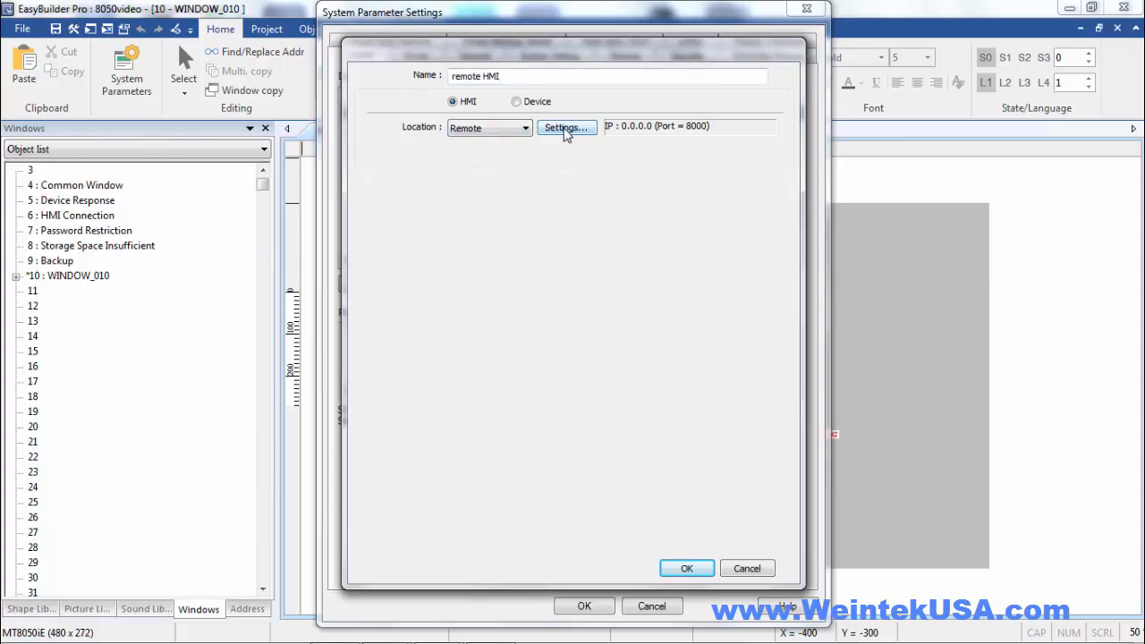
left_click(565, 130)
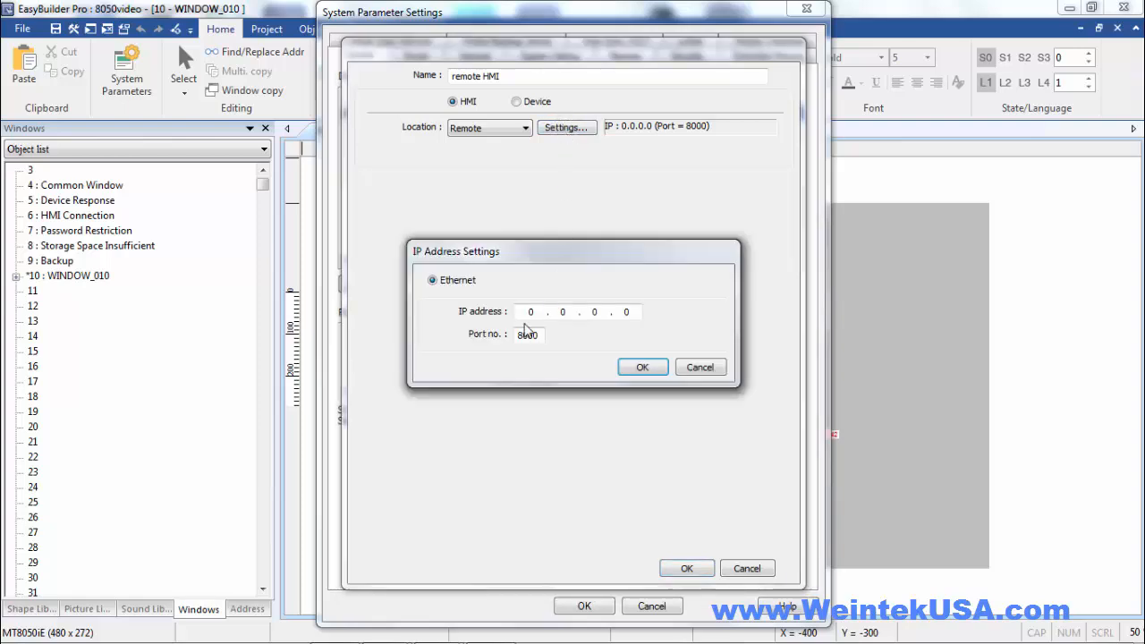
double_click(531, 311)
type("192 . 168 . 10 . 108")
left_click_drag(533, 335, 529, 333)
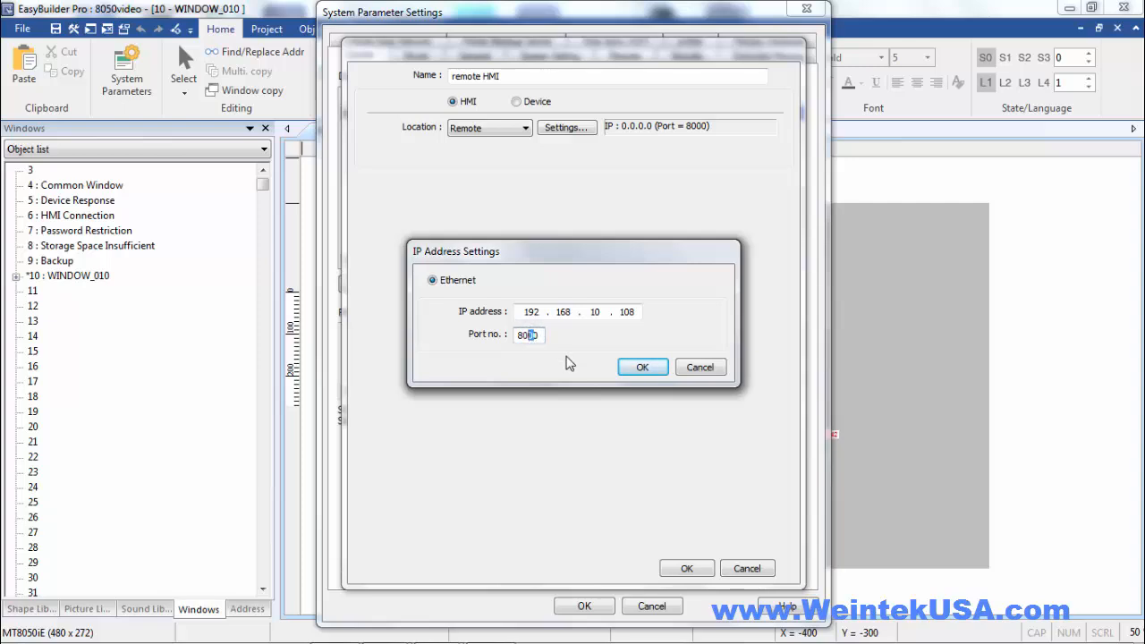
left_click(632, 368)
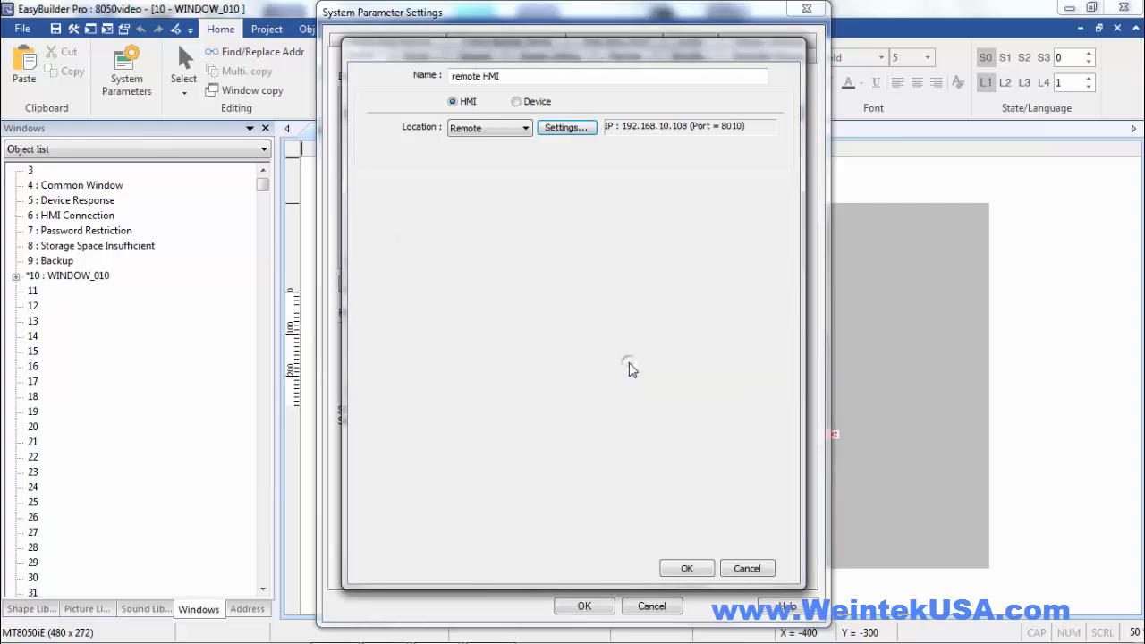
left_click(685, 570)
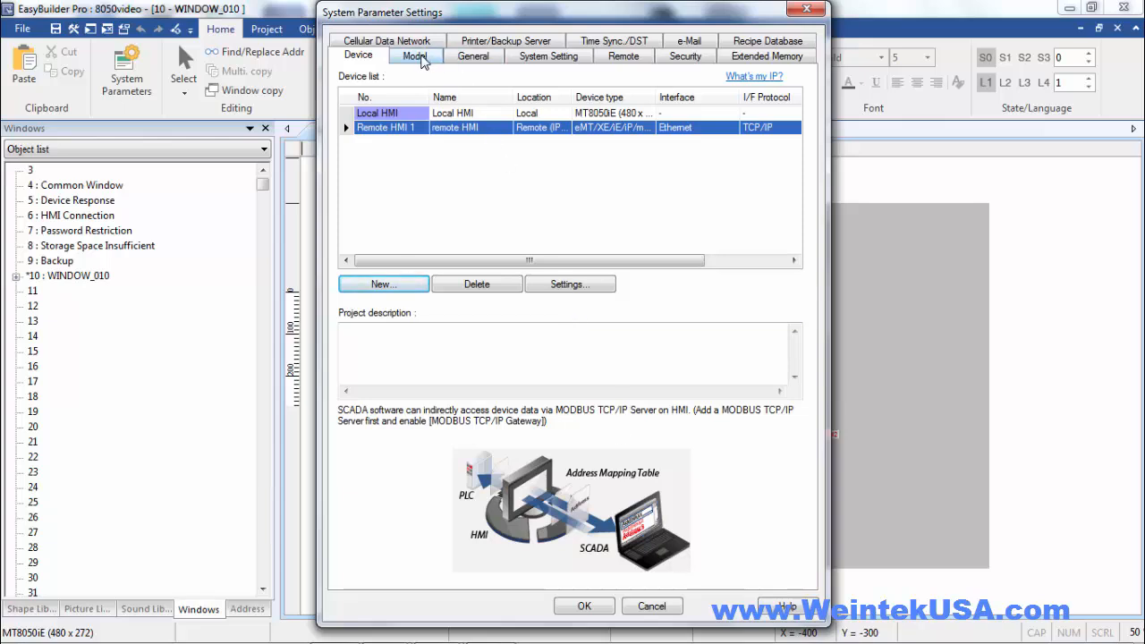
Enable cMT communication protocol support and password-free VNC server access, and apply the system parameters
left_click(417, 56)
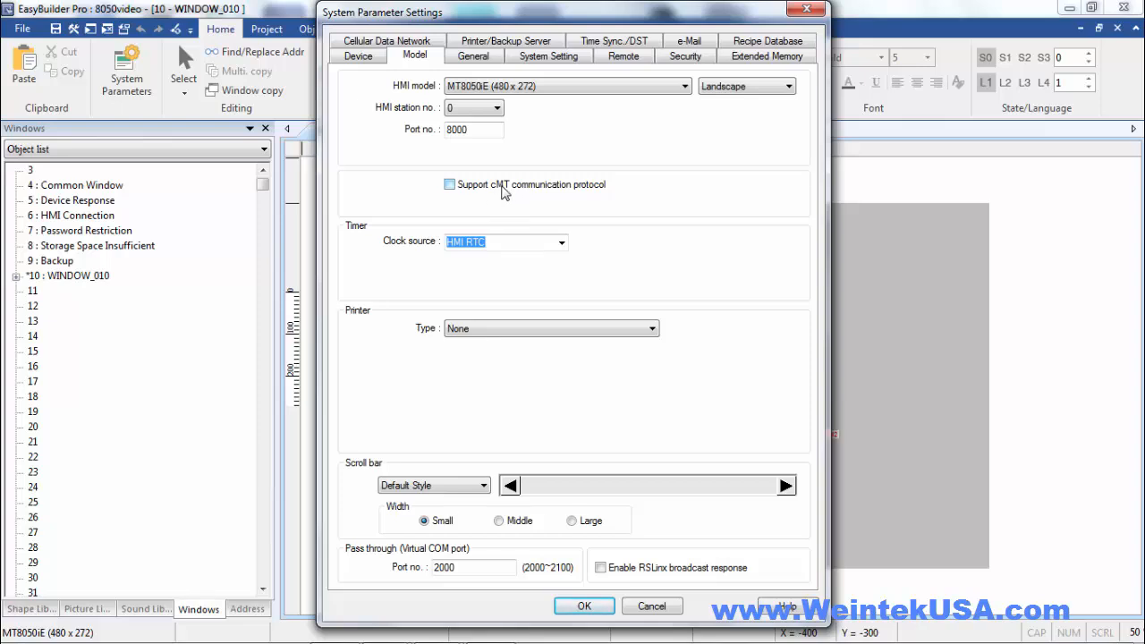
left_click(450, 185)
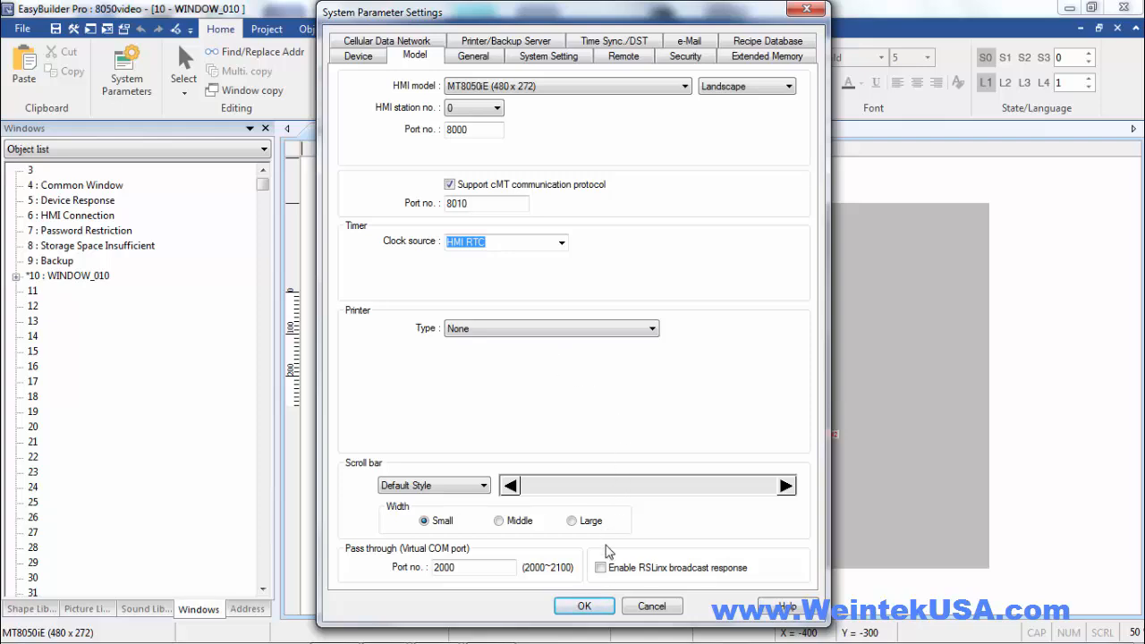
left_click(622, 57)
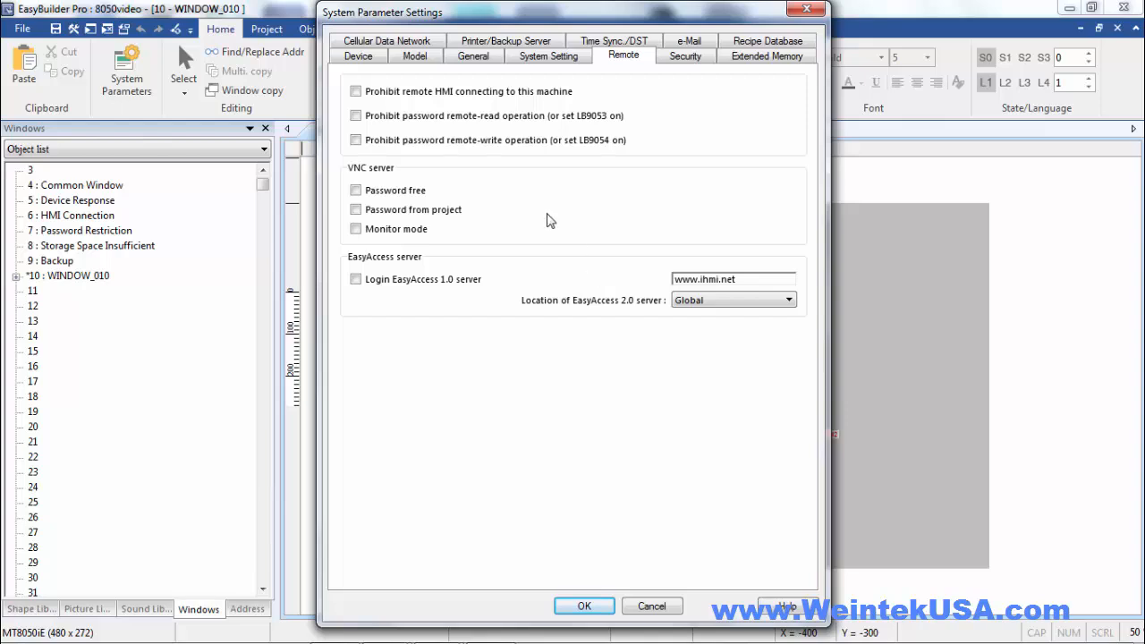
left_click(356, 192)
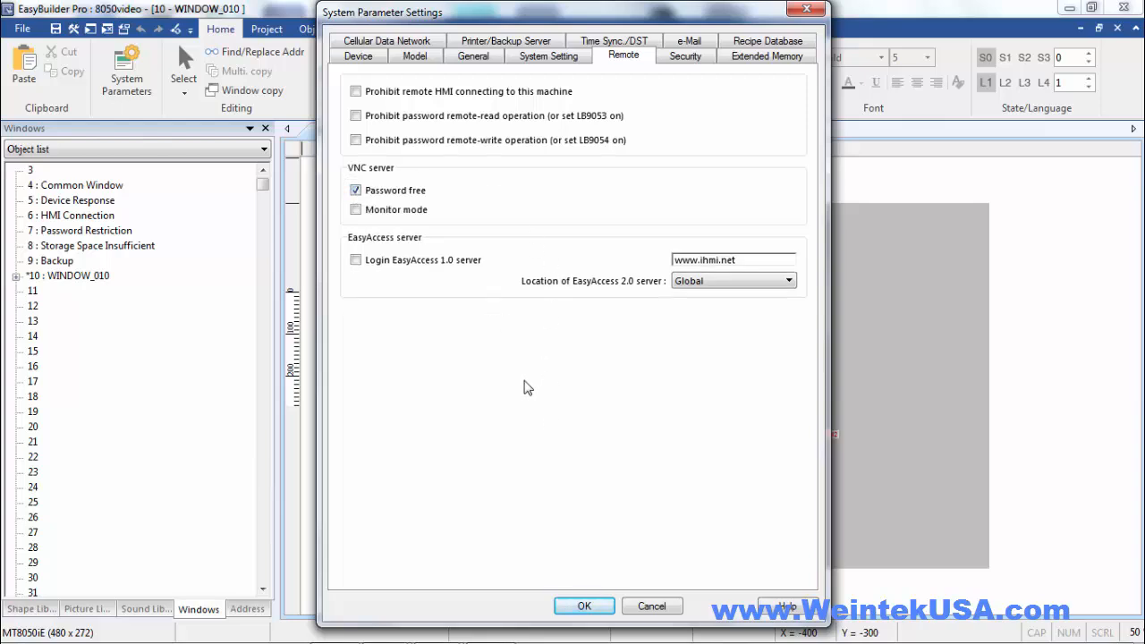
left_click(591, 604)
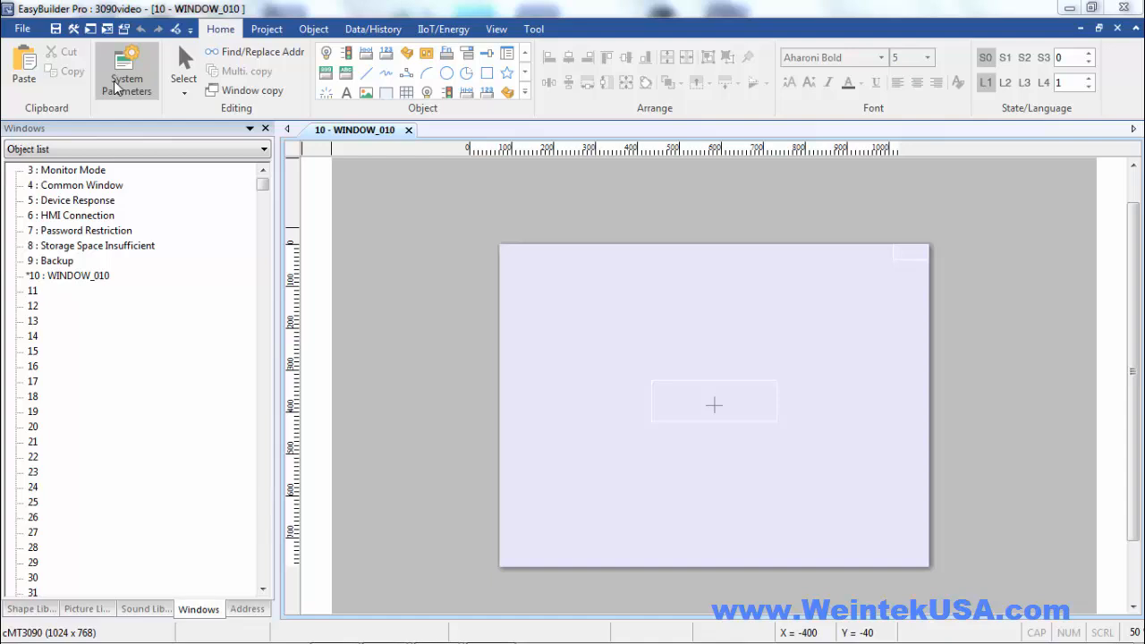
In the 3090video project, add a new remote HMI and enter its 192.168 network IP address and port number
left_click(115, 87)
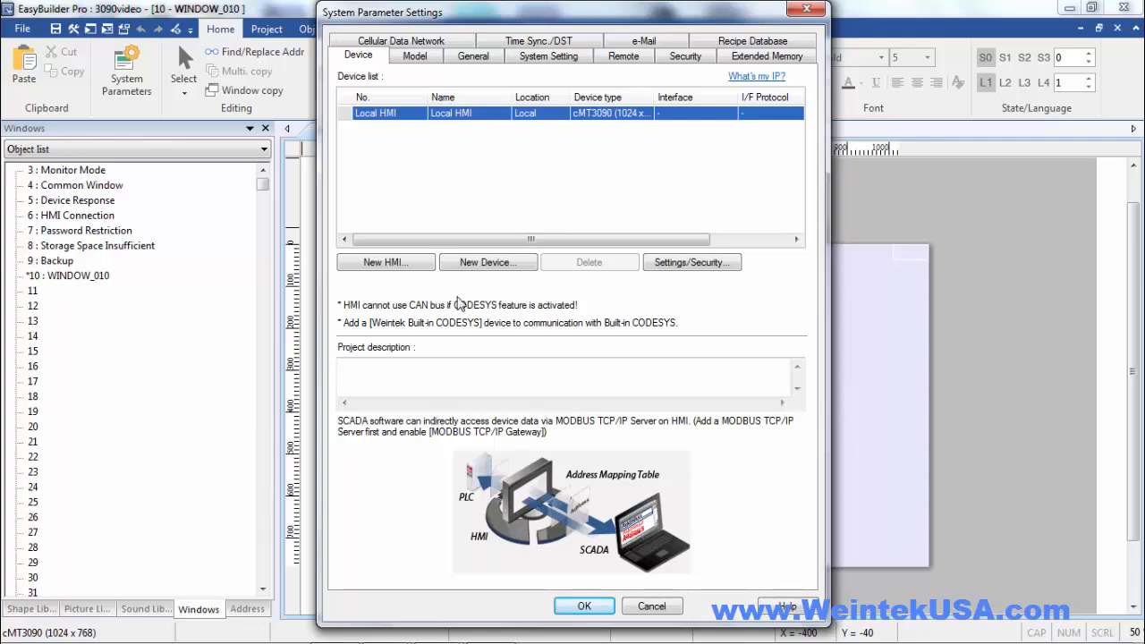
left_click(394, 266)
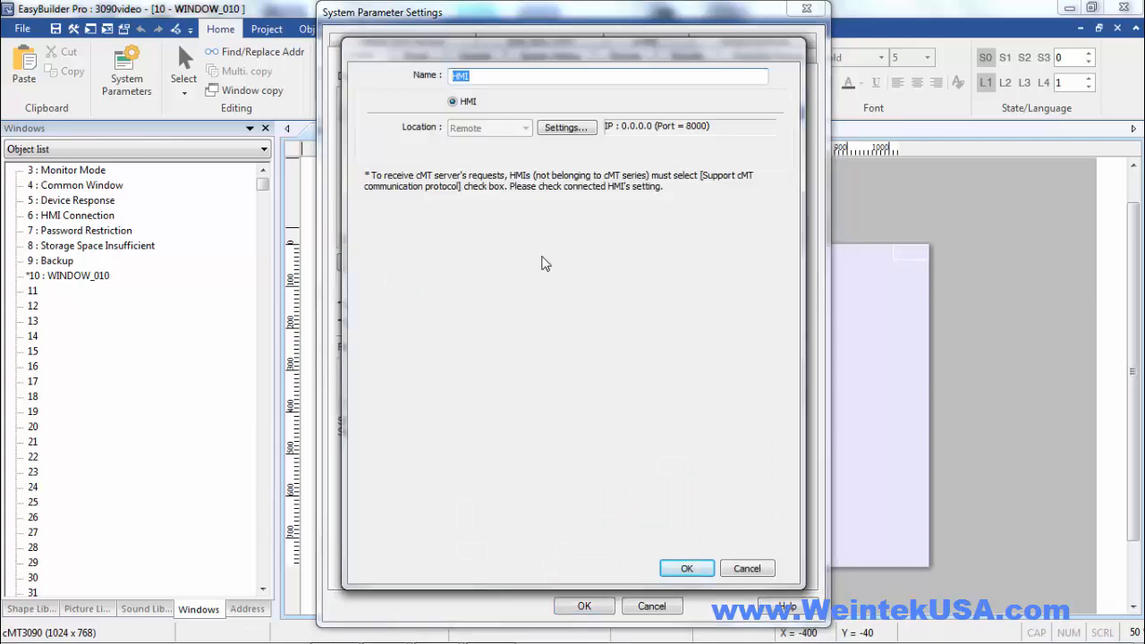
left_click(554, 130)
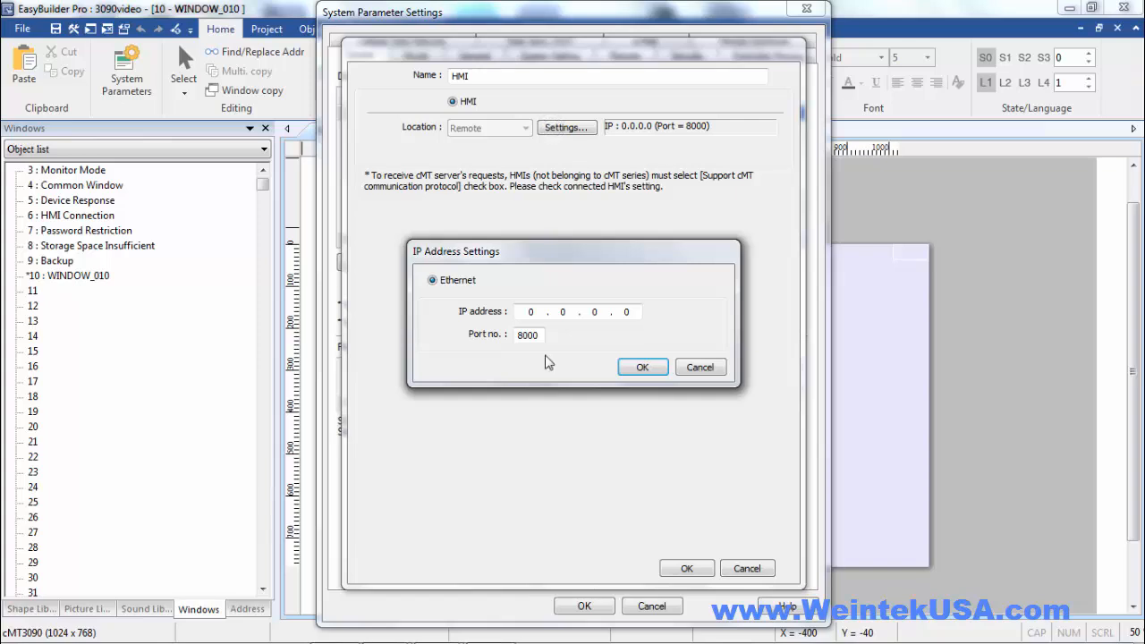
left_click(509, 312)
type("192 . 168 . 10")
double_click(628, 312)
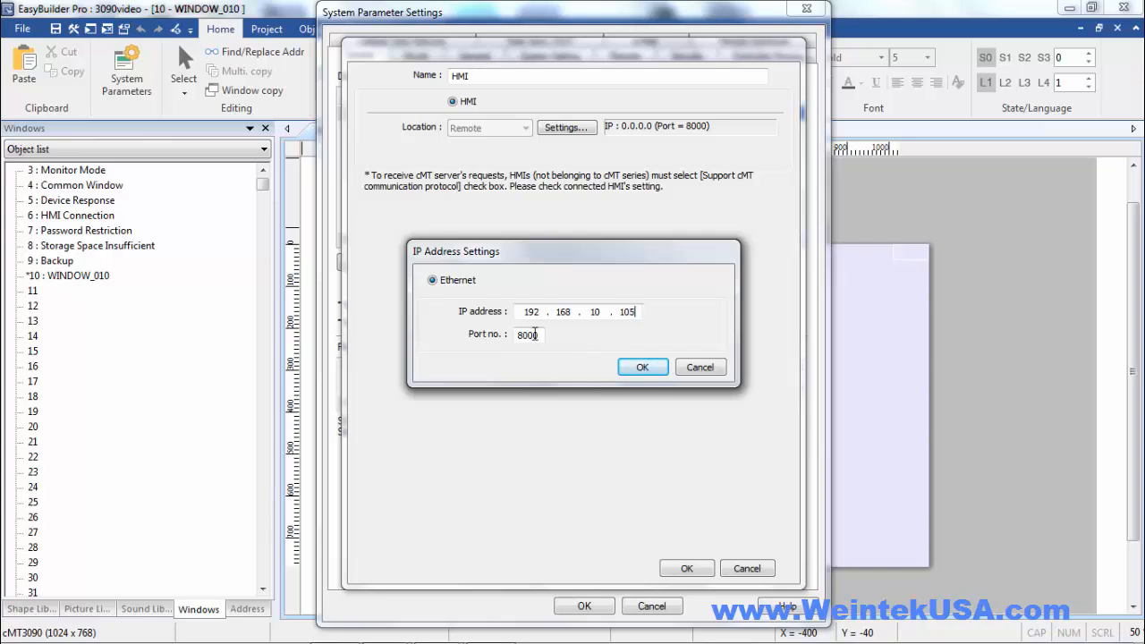
left_click_drag(533, 336, 530, 336)
left_click(640, 366)
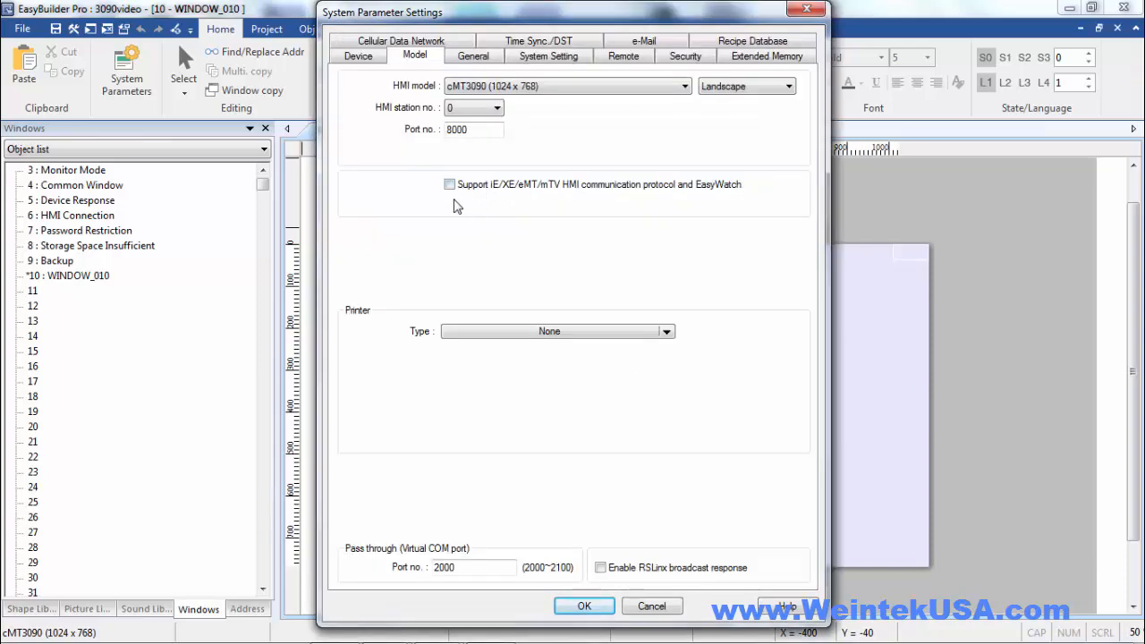
Enable support for the iE/XE/eMT/mTV HMI communication protocol and EasyWatch on the cMT3090, and apply the system parameters
left_click(450, 185)
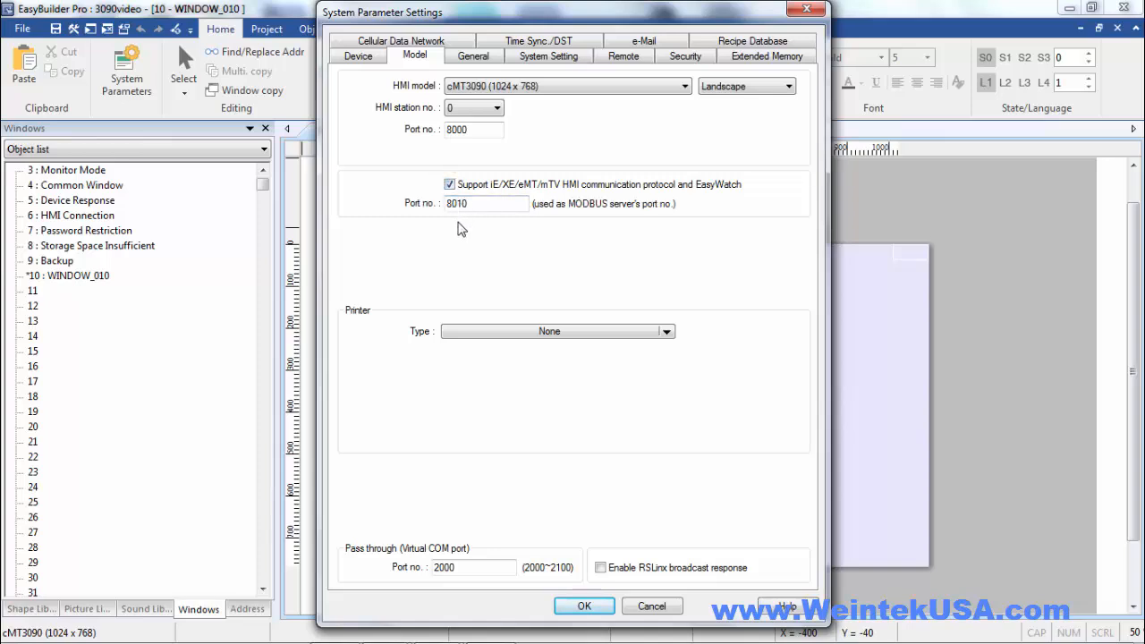
left_click(582, 606)
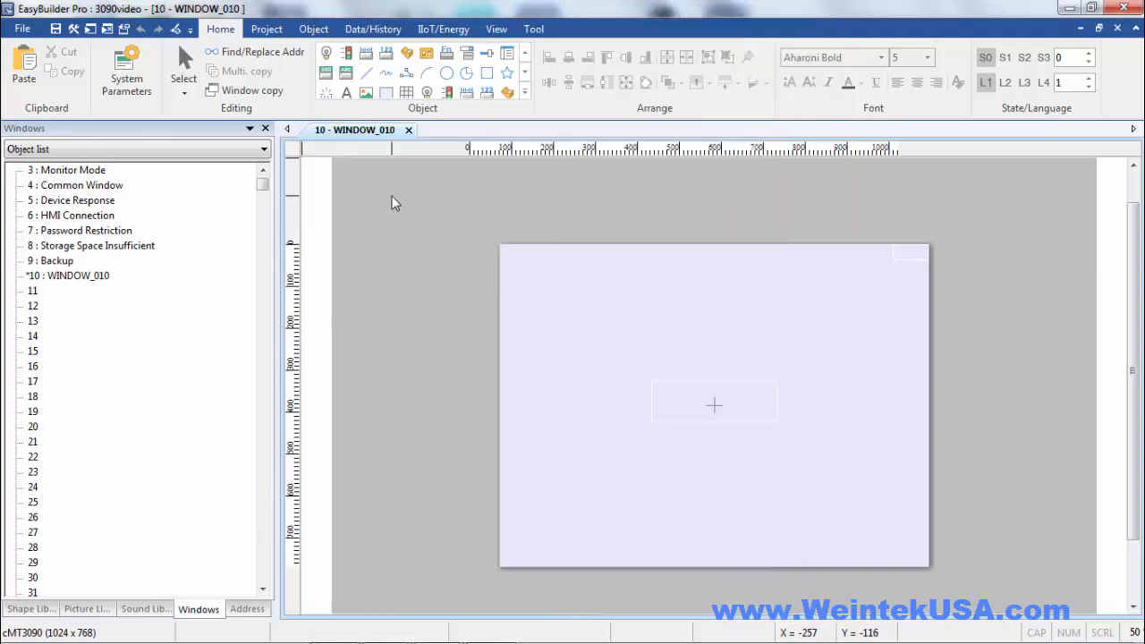
Create a toggle switch for device HMI at address LB 0 and place it at (195, 116) on WINDOW_010
left_click(407, 56)
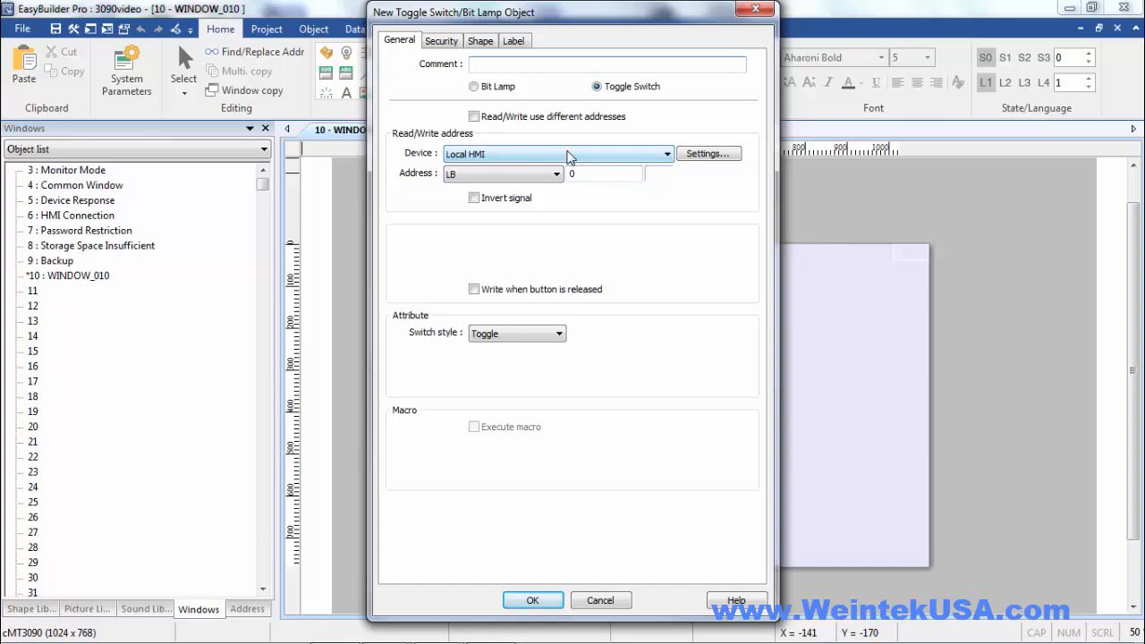
left_click(569, 155)
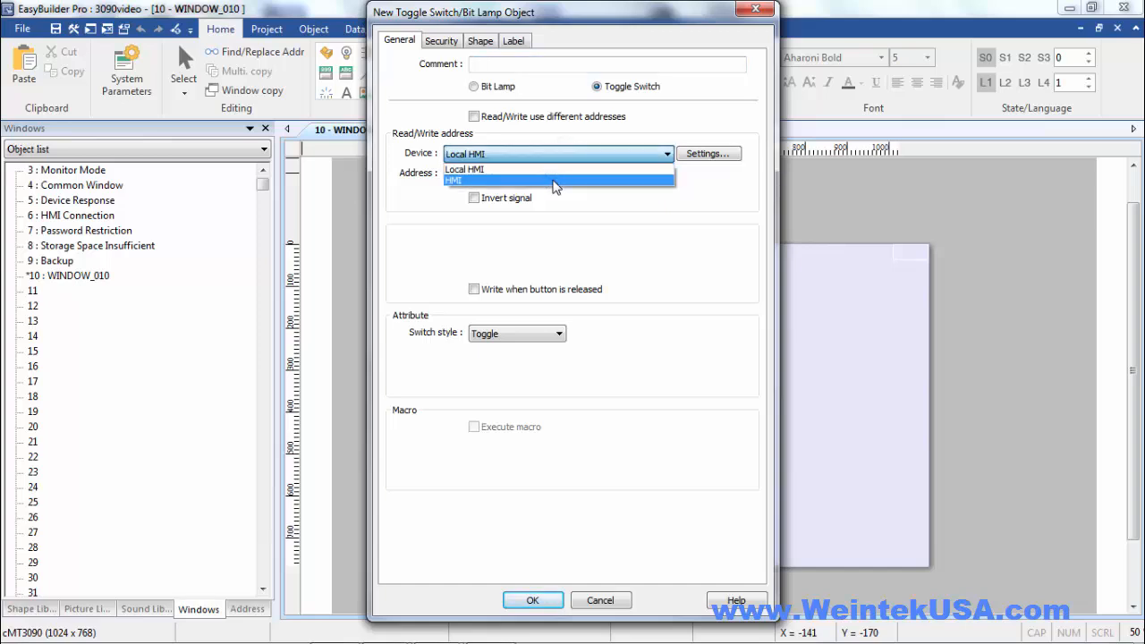
left_click(553, 181)
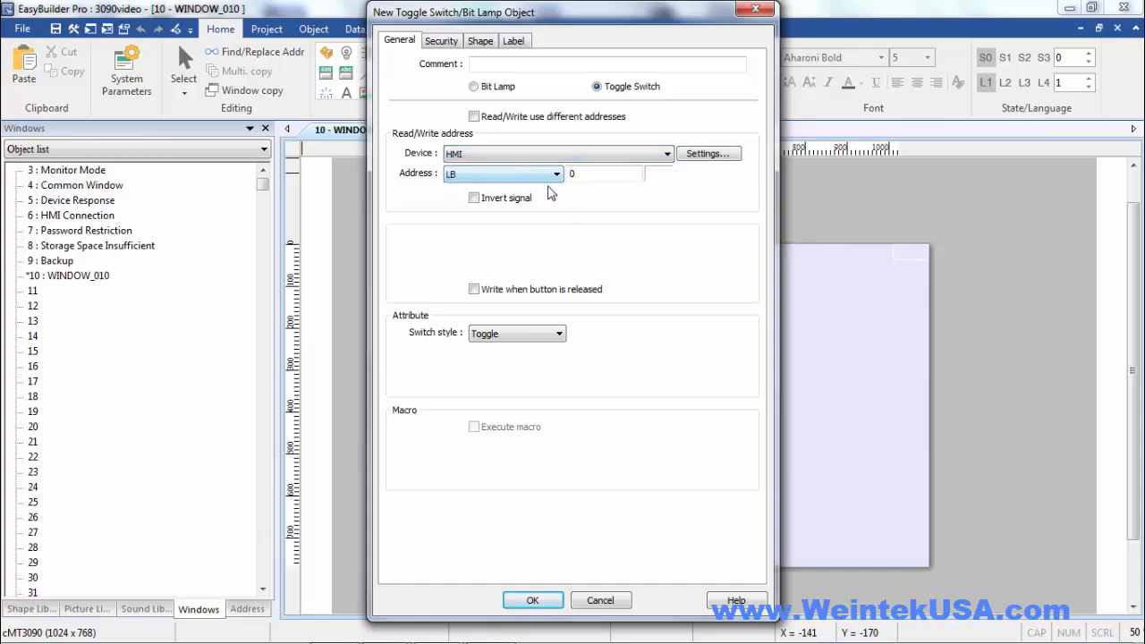
left_click(532, 600)
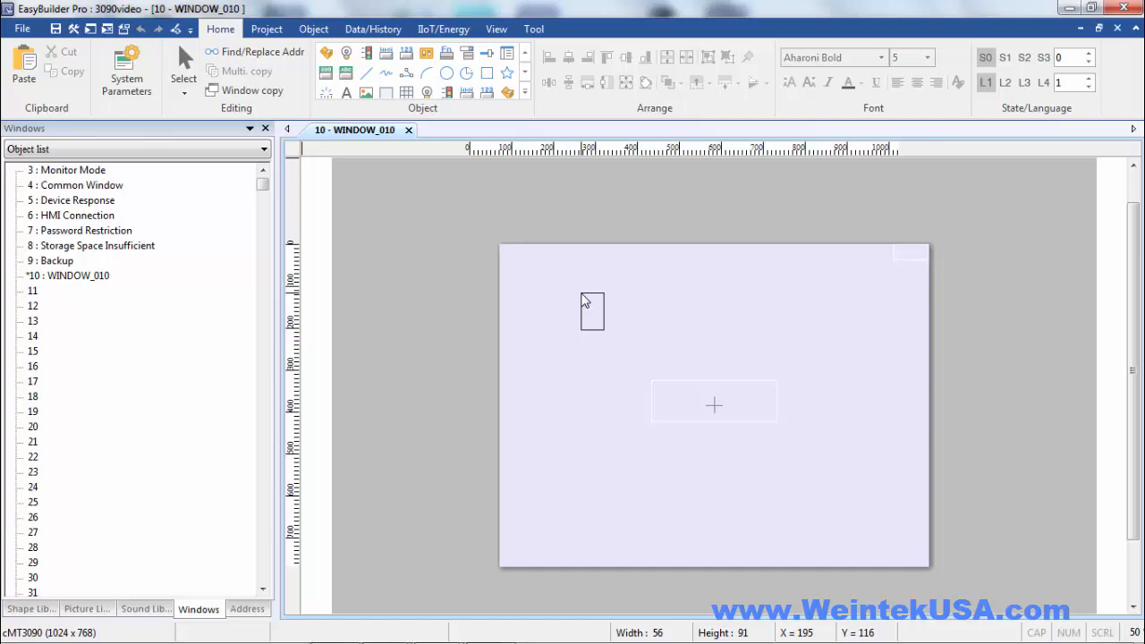
left_click(582, 295)
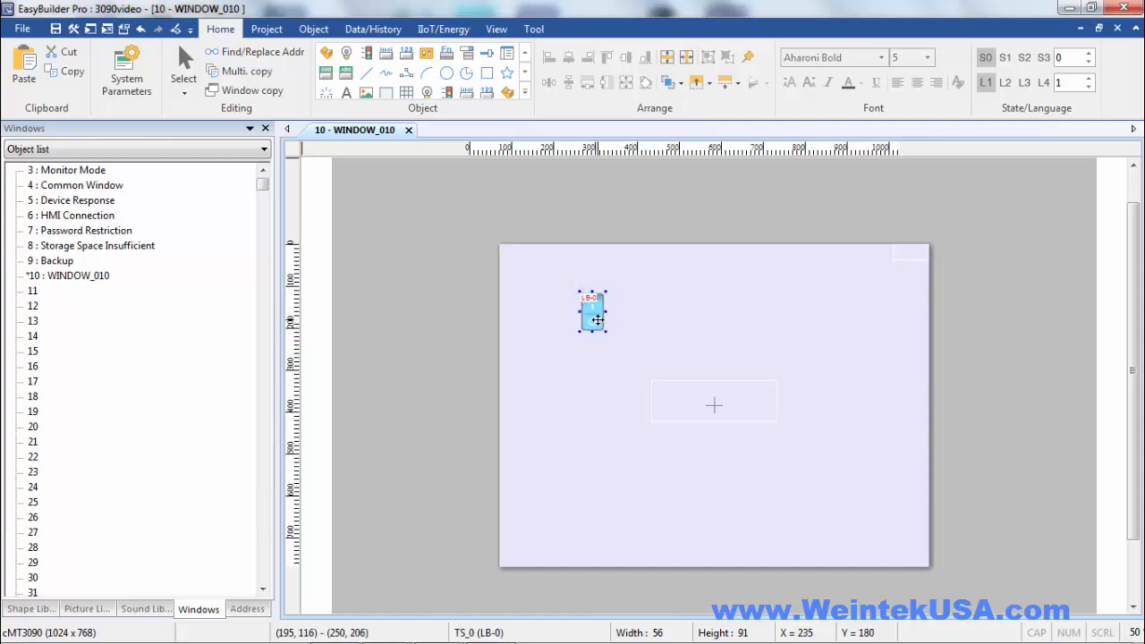
Make the toggle switch use different read and write addresses, both on device HMI at LB 0
double_click(598, 319)
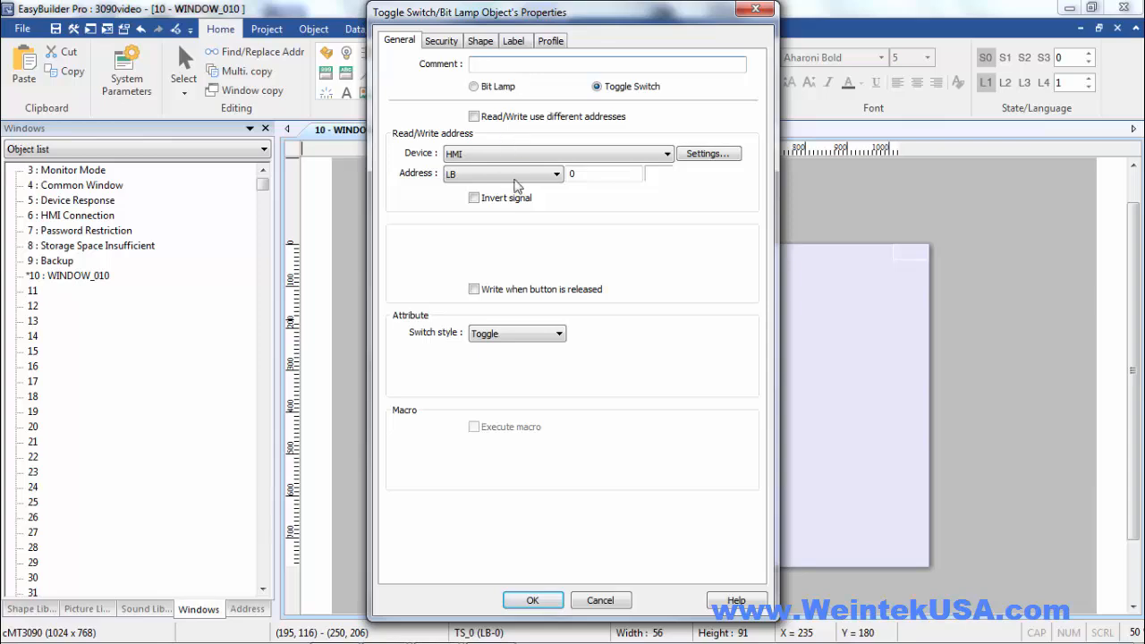
left_click(473, 117)
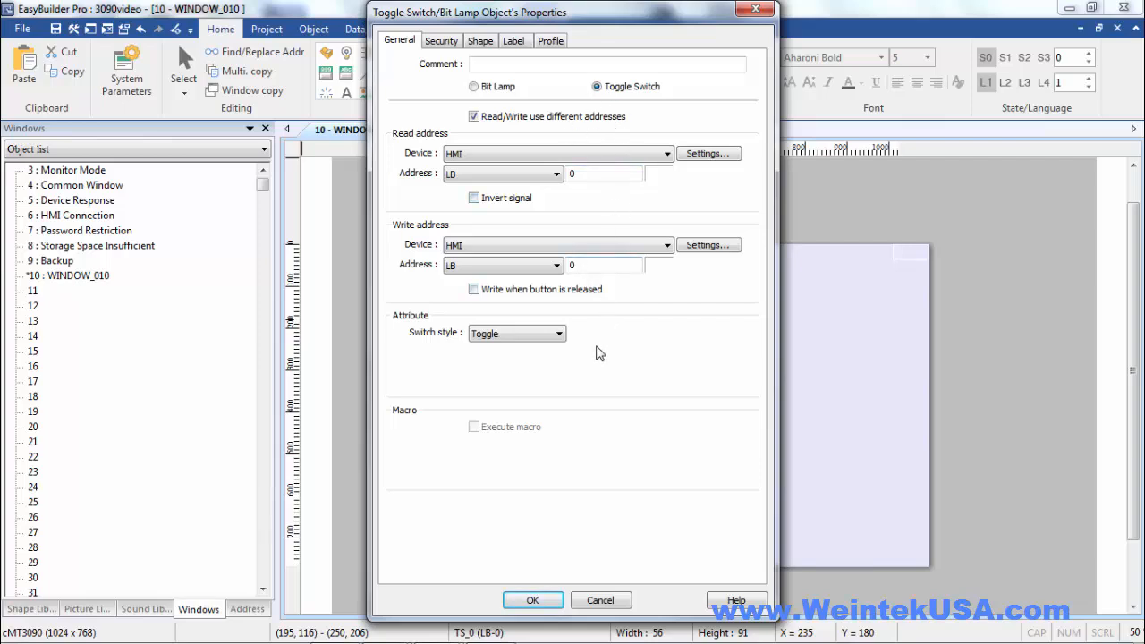
left_click(533, 600)
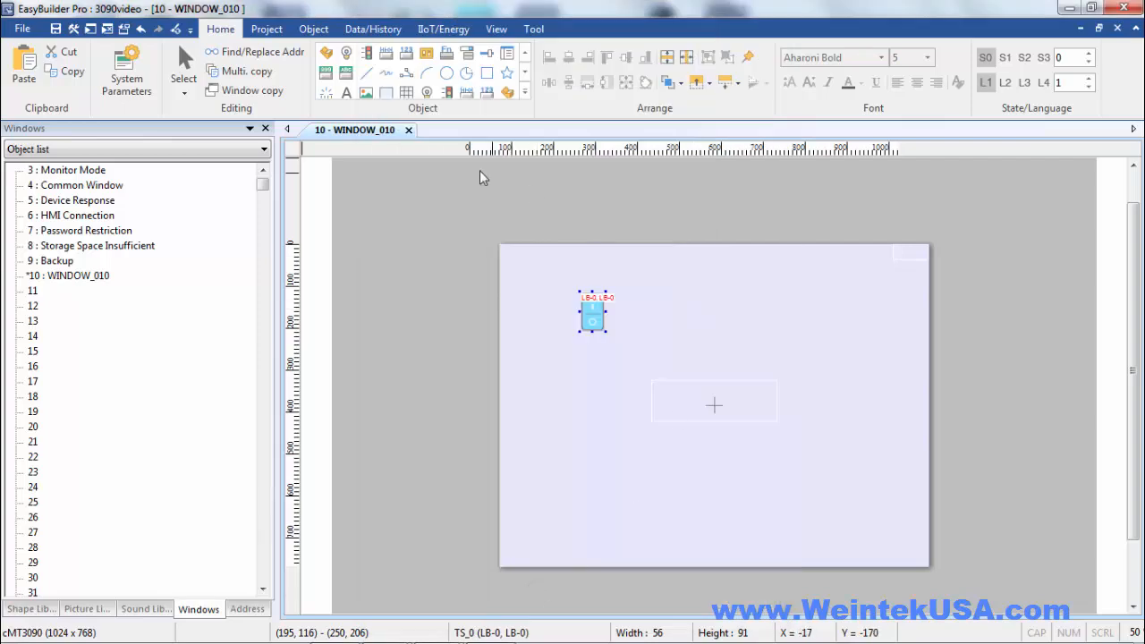
Create a bit lamp reading LB 0 from device HMI and place it beside the toggle switch at about (503, 90)
left_click(347, 55)
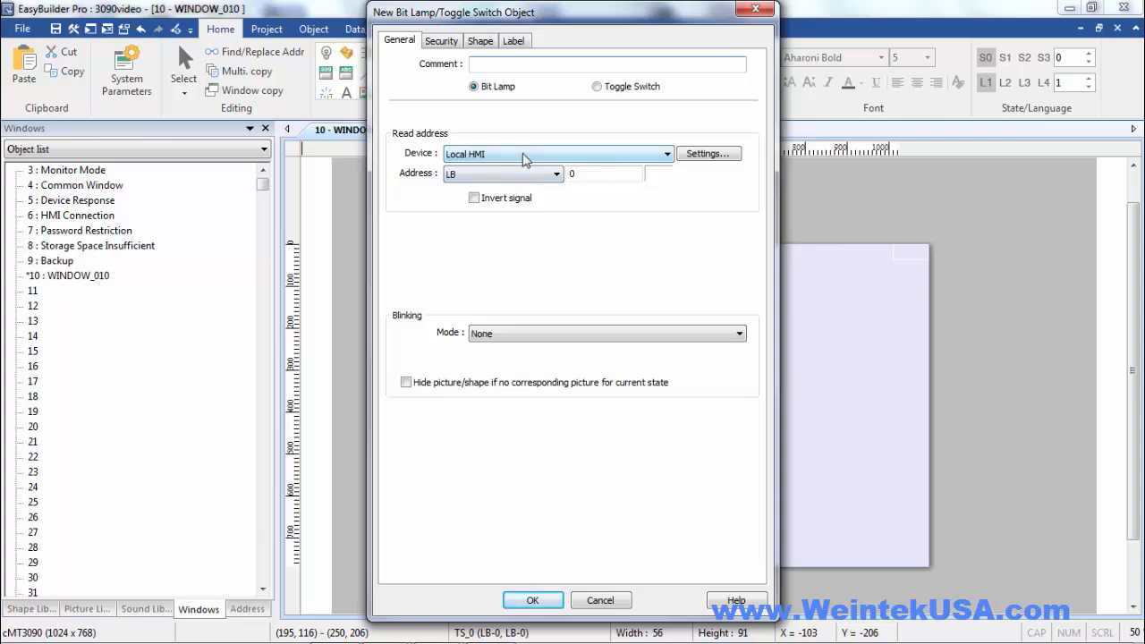
left_click(524, 155)
left_click(520, 181)
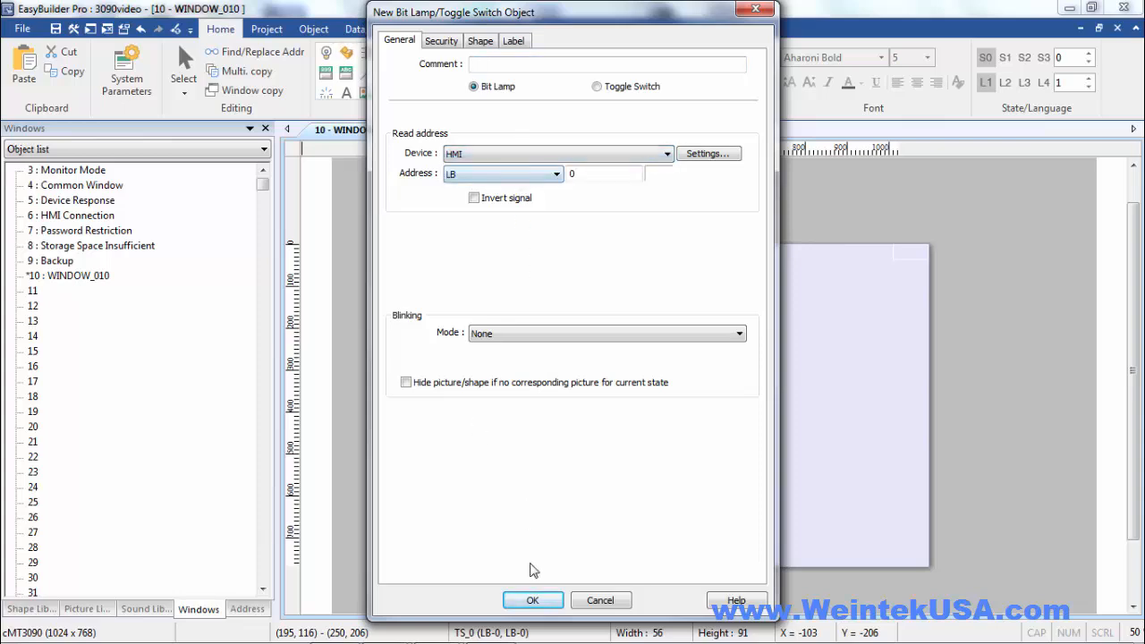
left_click(532, 600)
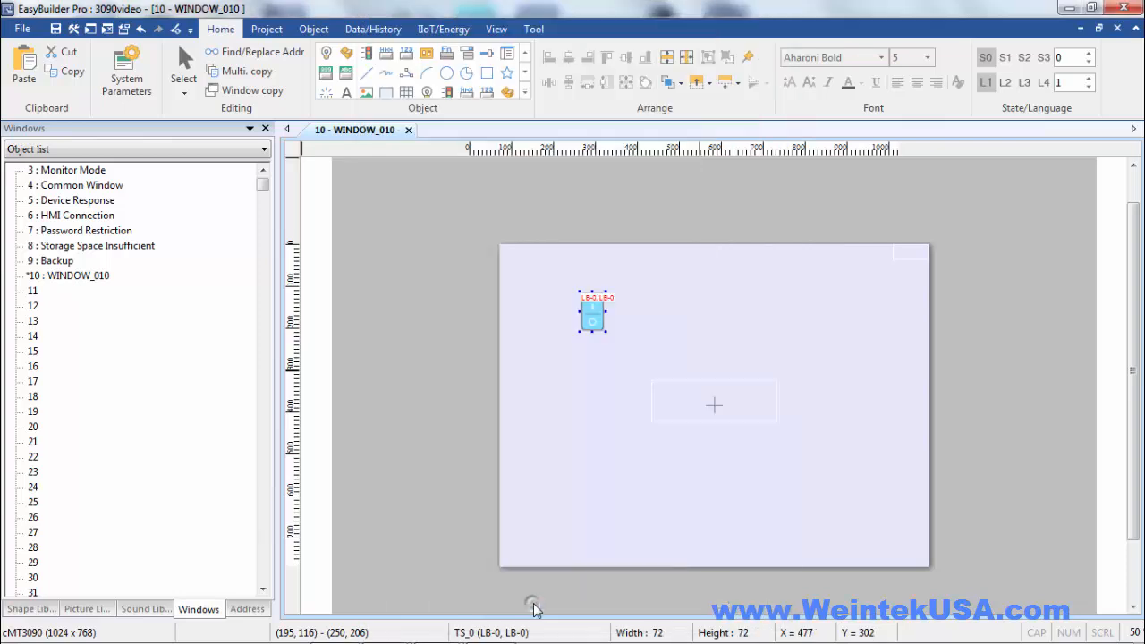
left_click(711, 285)
double_click(594, 311)
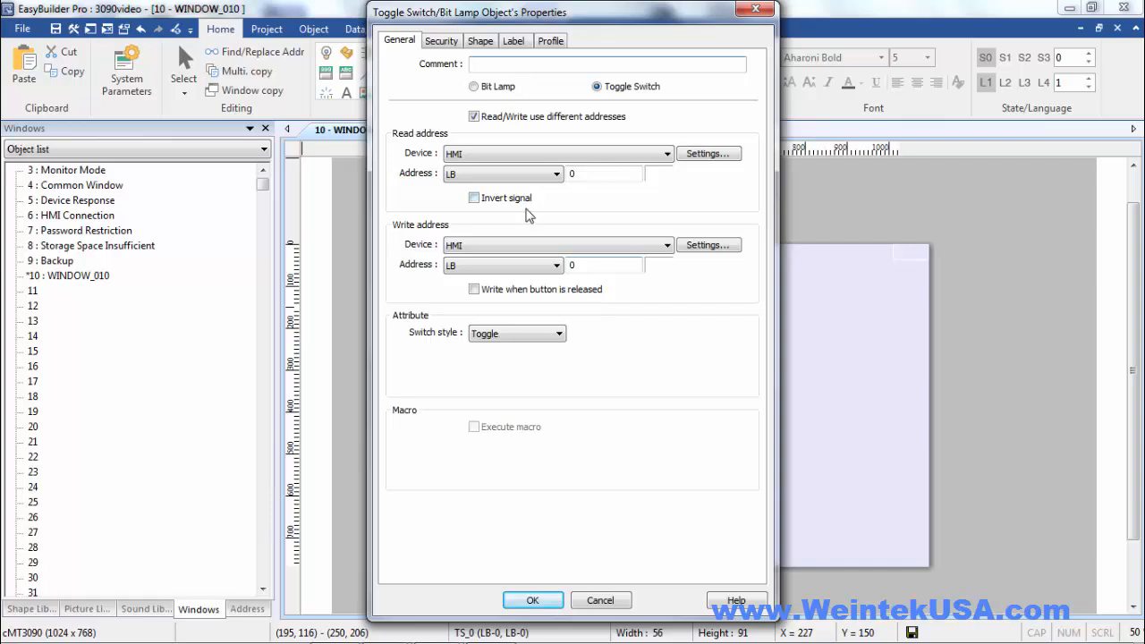
left_click(533, 601)
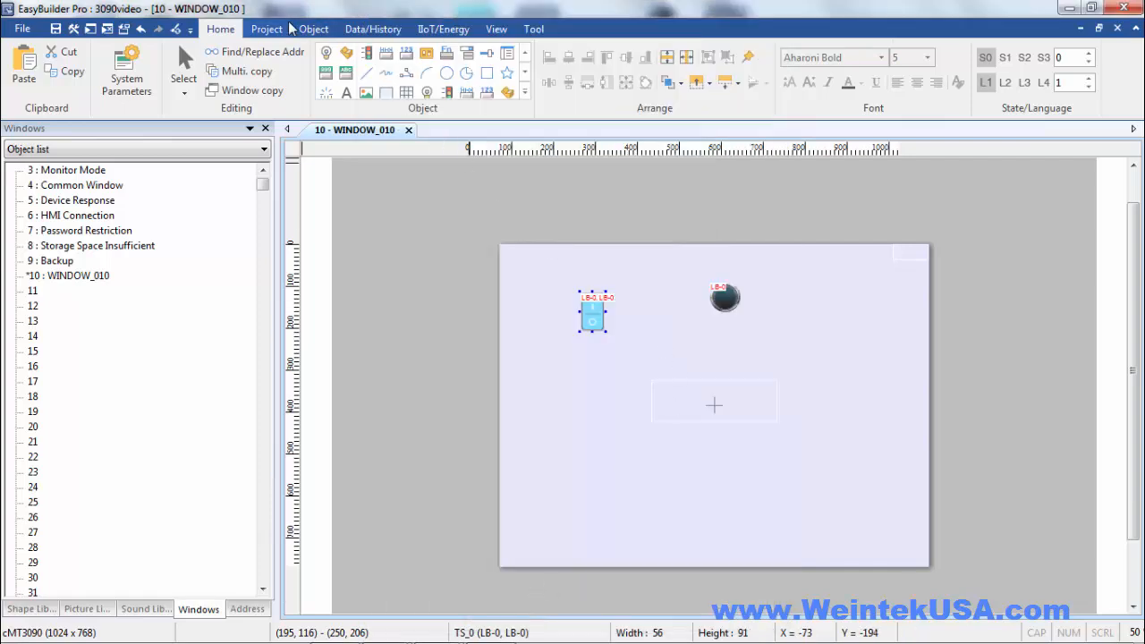
Create a second bit lamp reading LB 0 from Local HMI and place it at (503, 504), below the first lamp
left_click(327, 55)
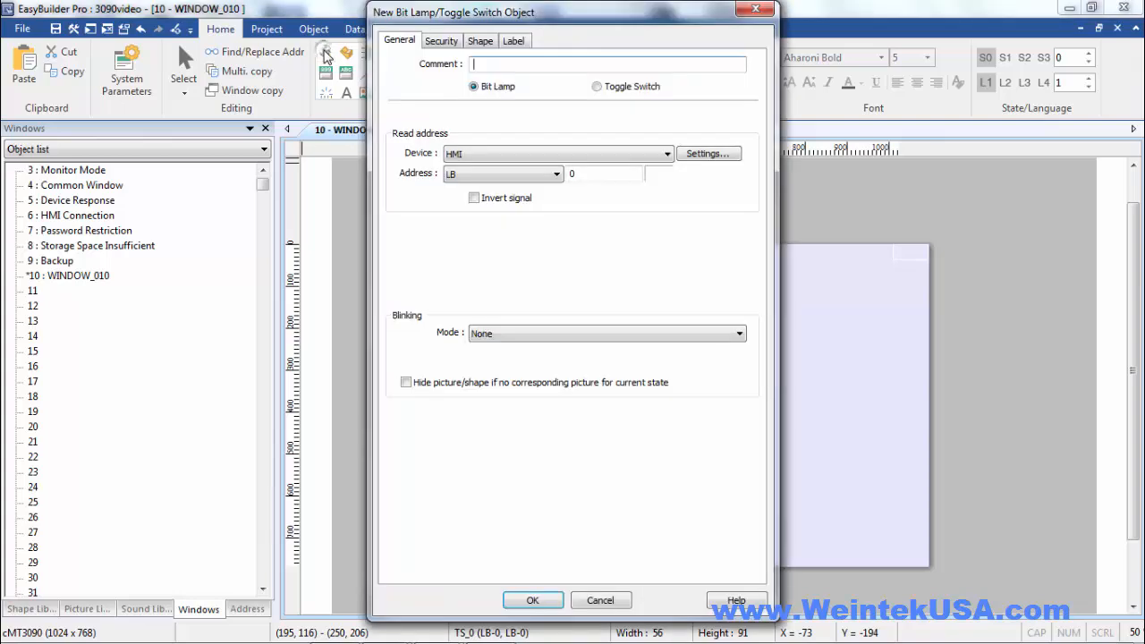
left_click(515, 153)
left_click(512, 170)
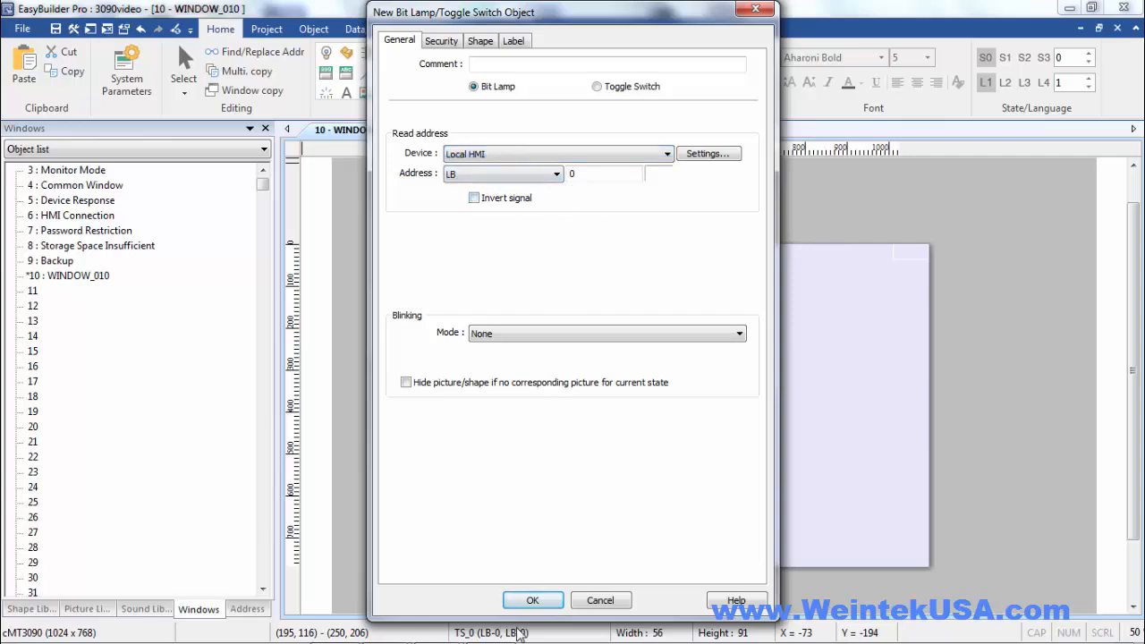
left_click(530, 598)
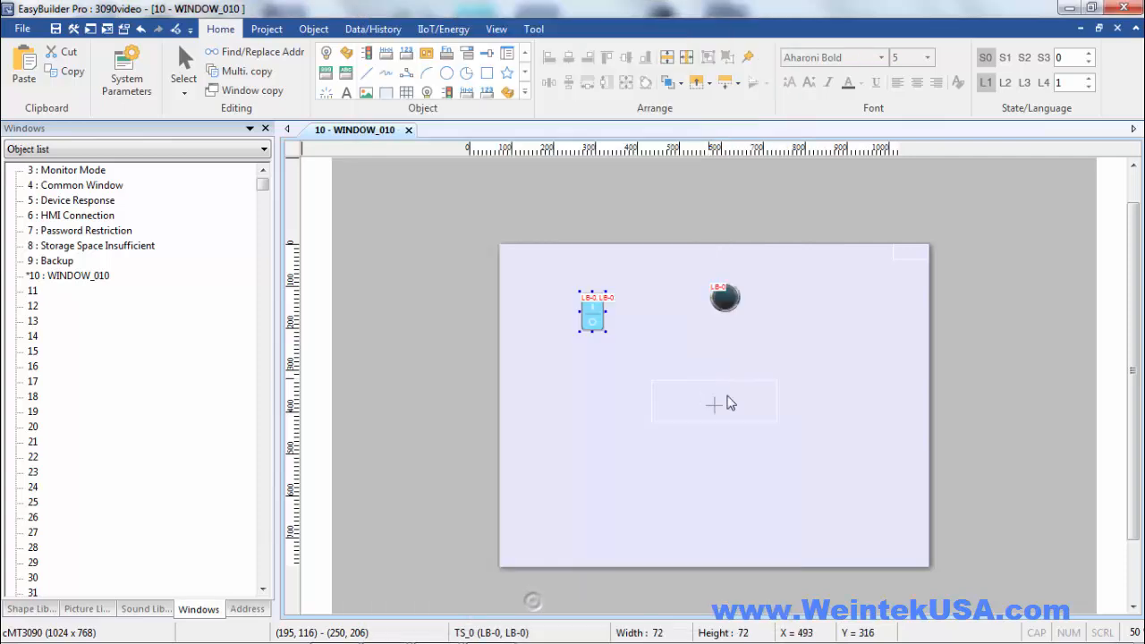
left_click(712, 459)
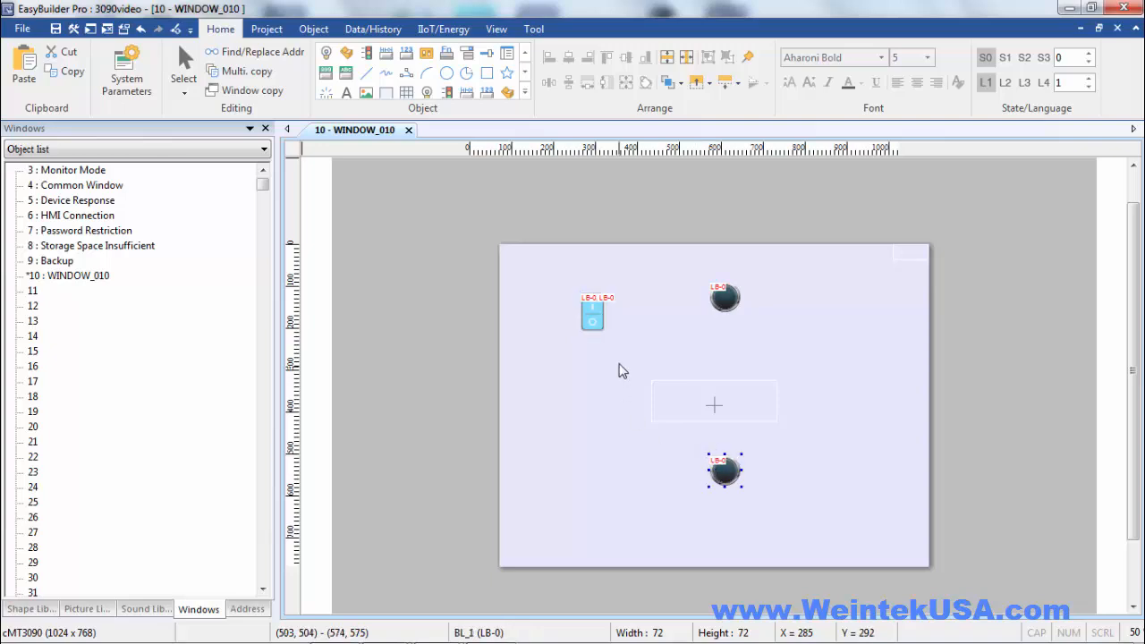
Move the toggle switch beside the upper lamp at about (389, 80) and add the text "Remote" above them at about (451, 38)
left_click_drag(625, 374, 667, 301)
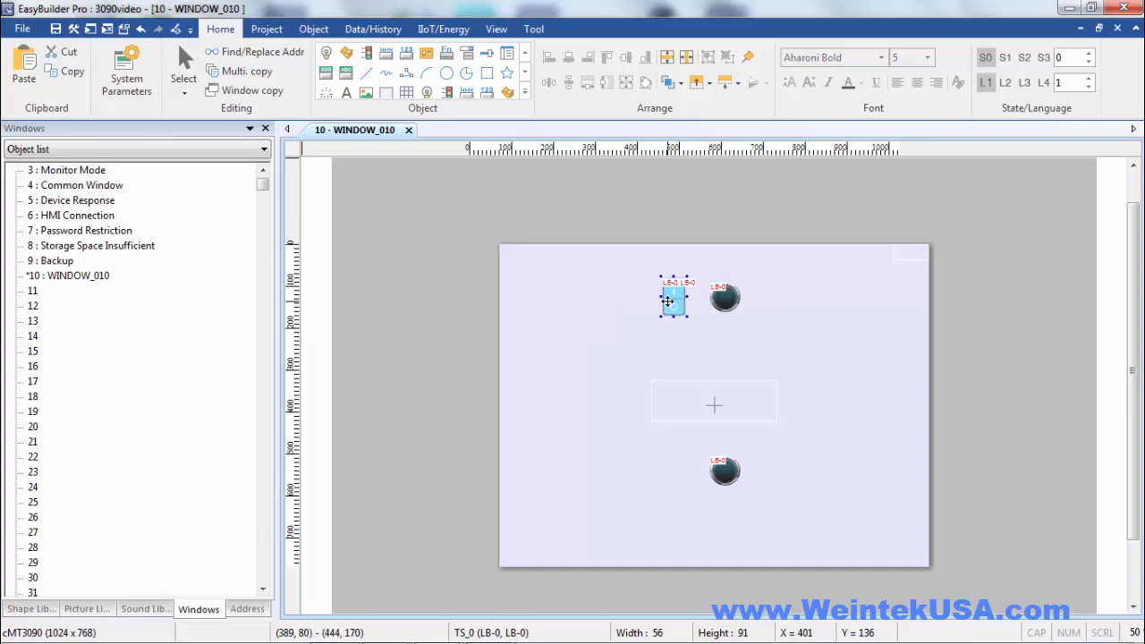
left_click(346, 94)
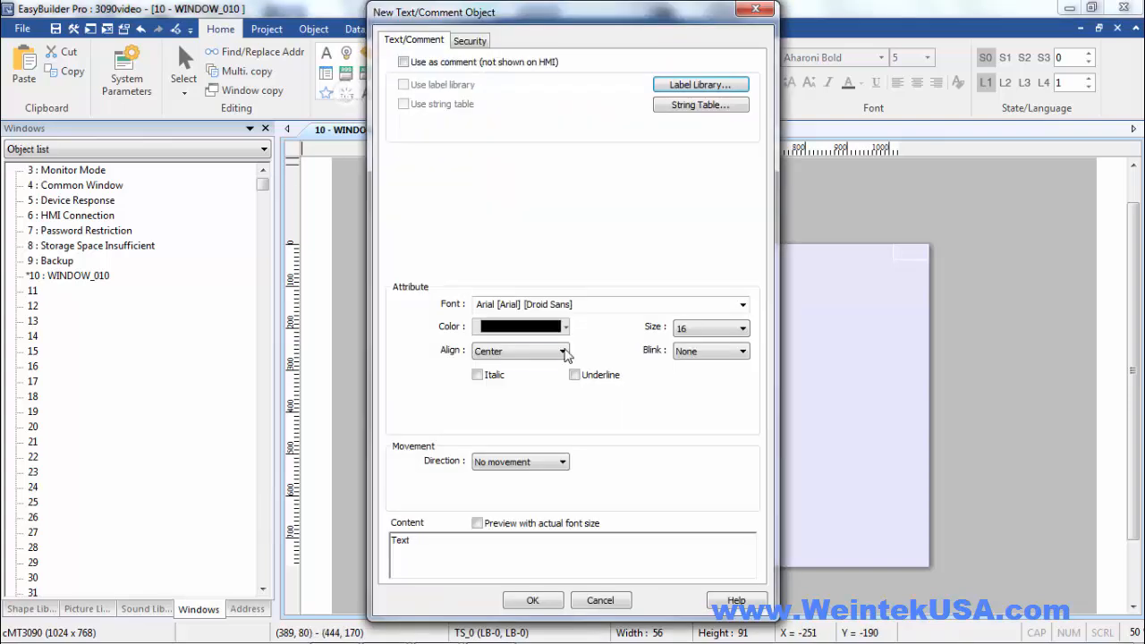
type("Remote")
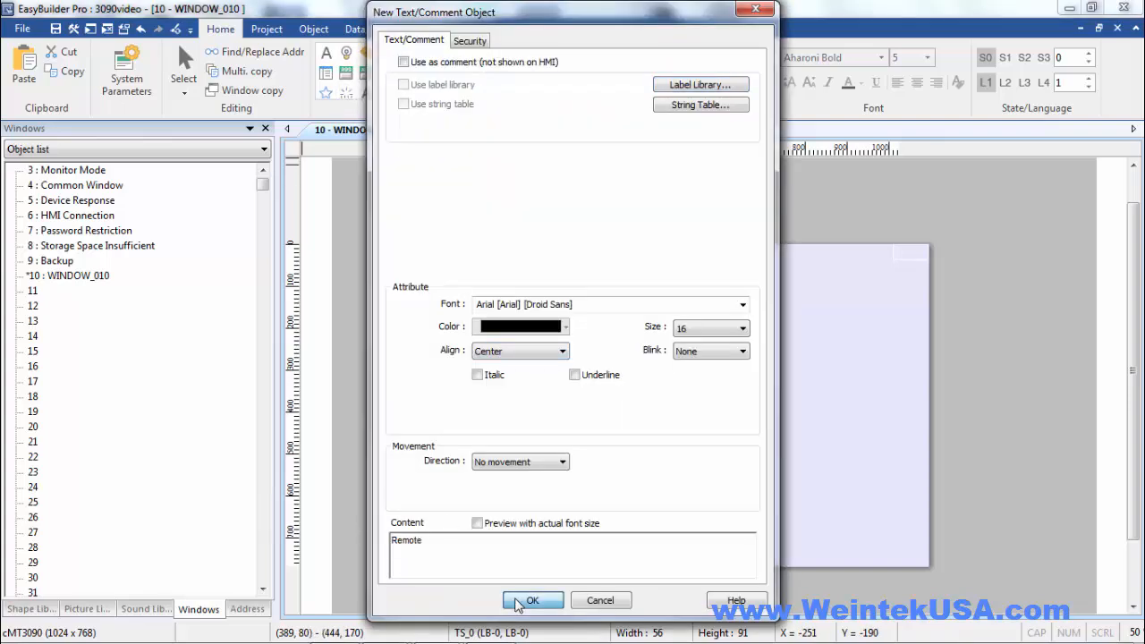
left_click(532, 600)
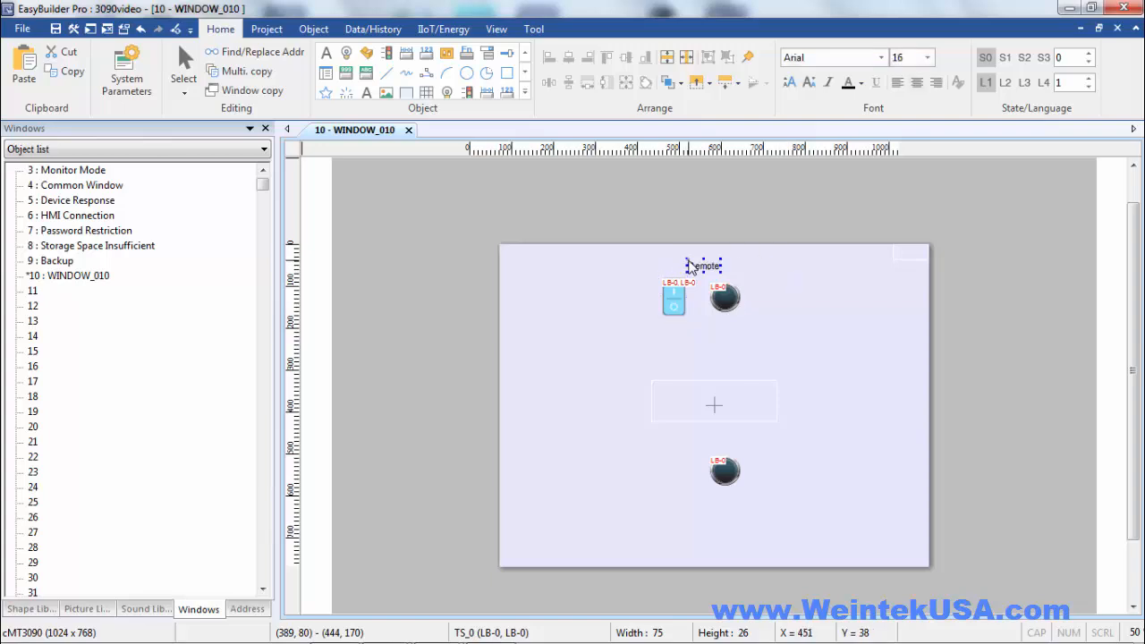
left_click(687, 267)
Add a text object reading "Local" and place it above the lower lamp at about (519, 462)
scroll(504, 292, "down", 1)
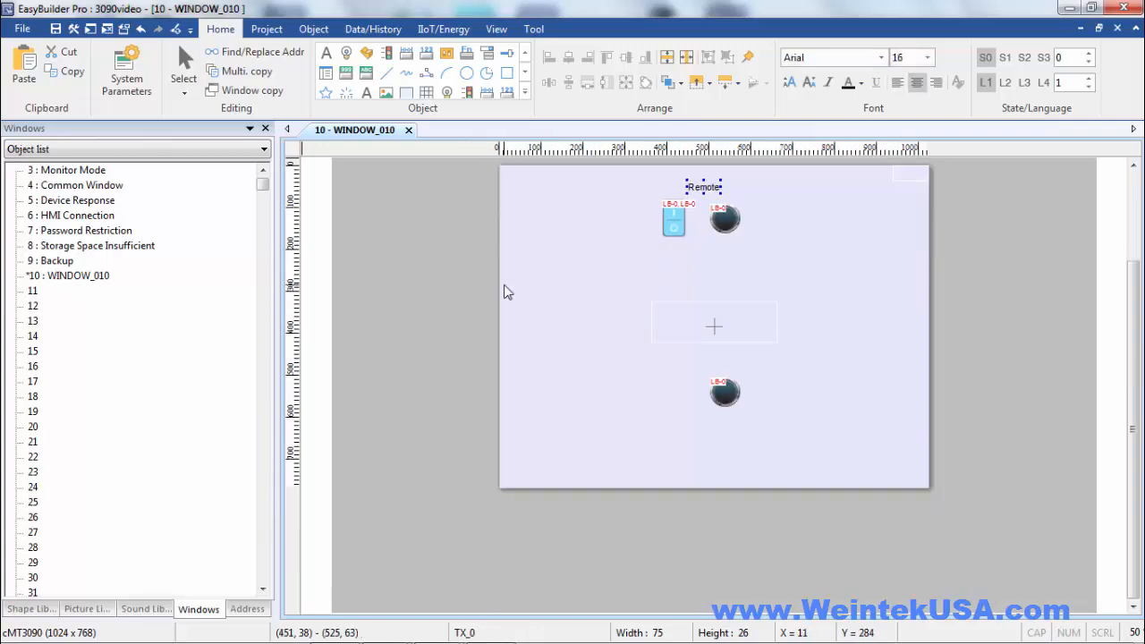
left_click(366, 91)
left_click_drag(431, 546, 323, 523)
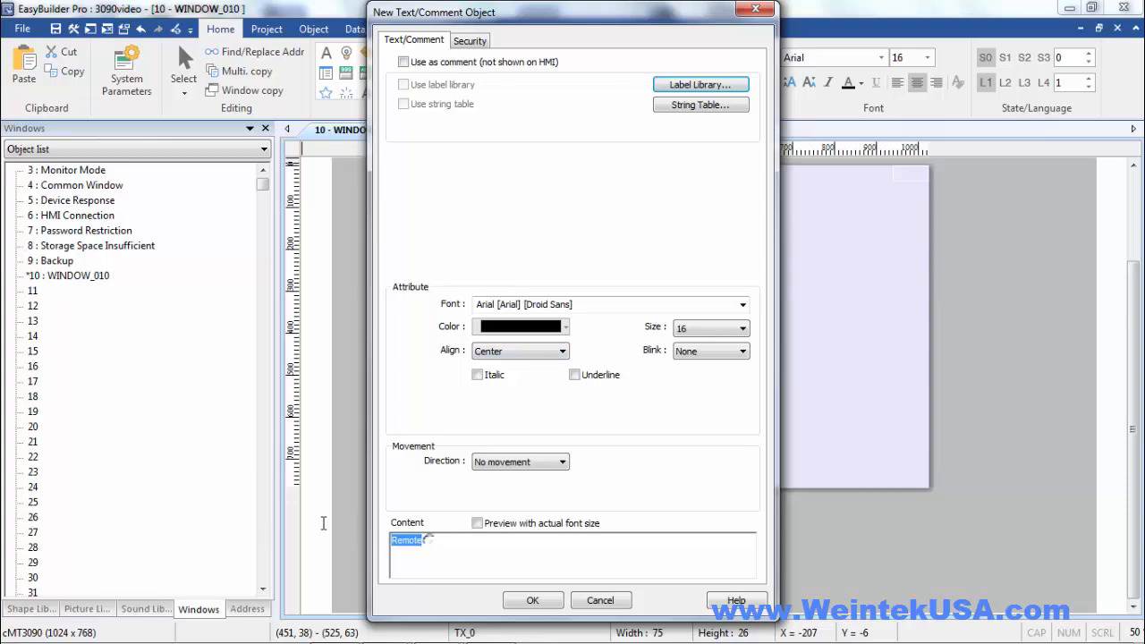
type("Local")
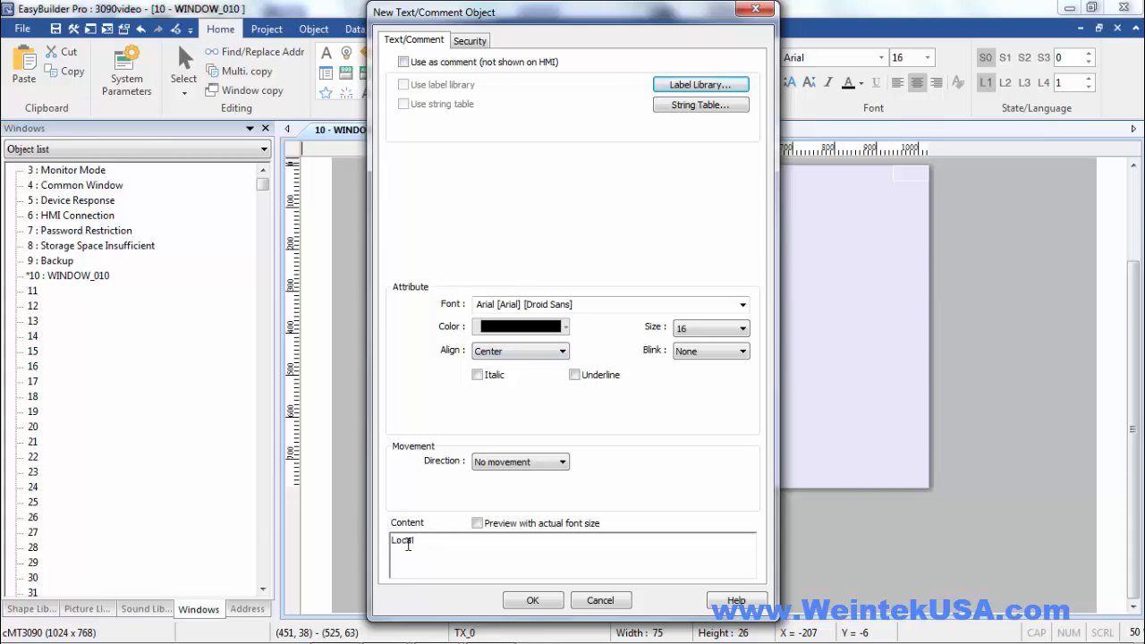
left_click(533, 600)
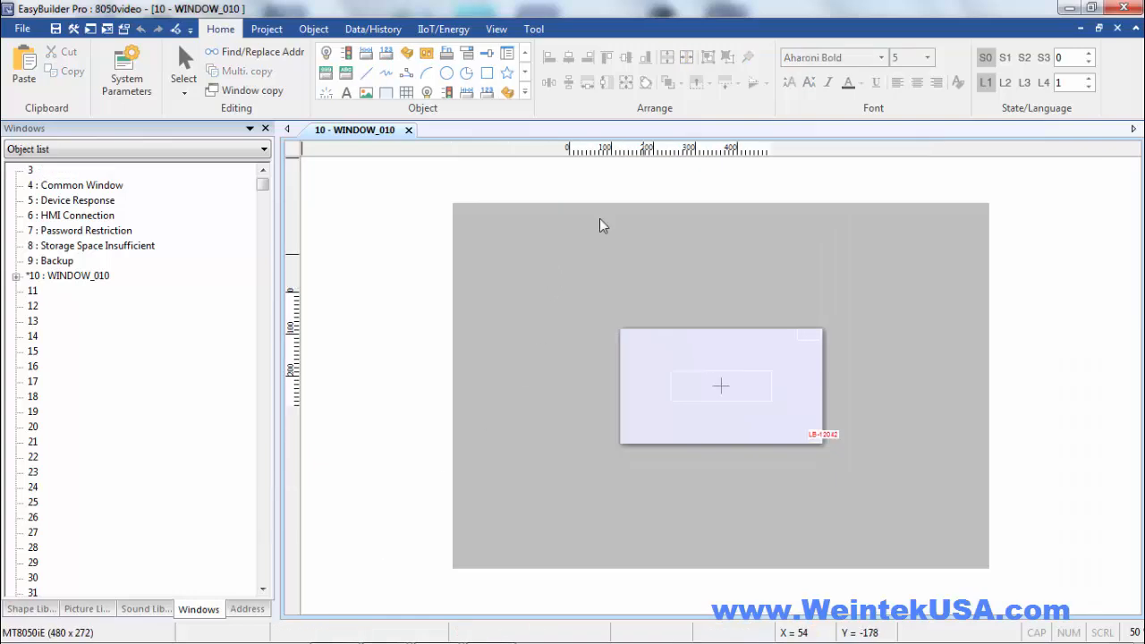
In the 8050video project, create a bit lamp reading LB 0 from Local HMI and place it on WINDOW_010 at about (214, 182)
left_click(328, 54)
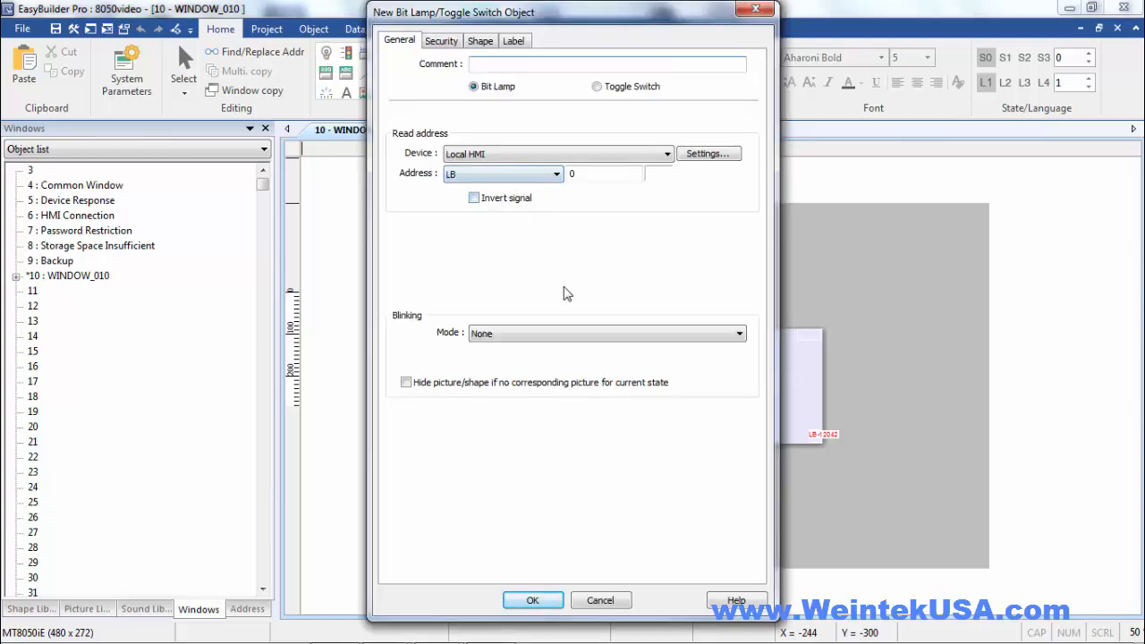
left_click(533, 601)
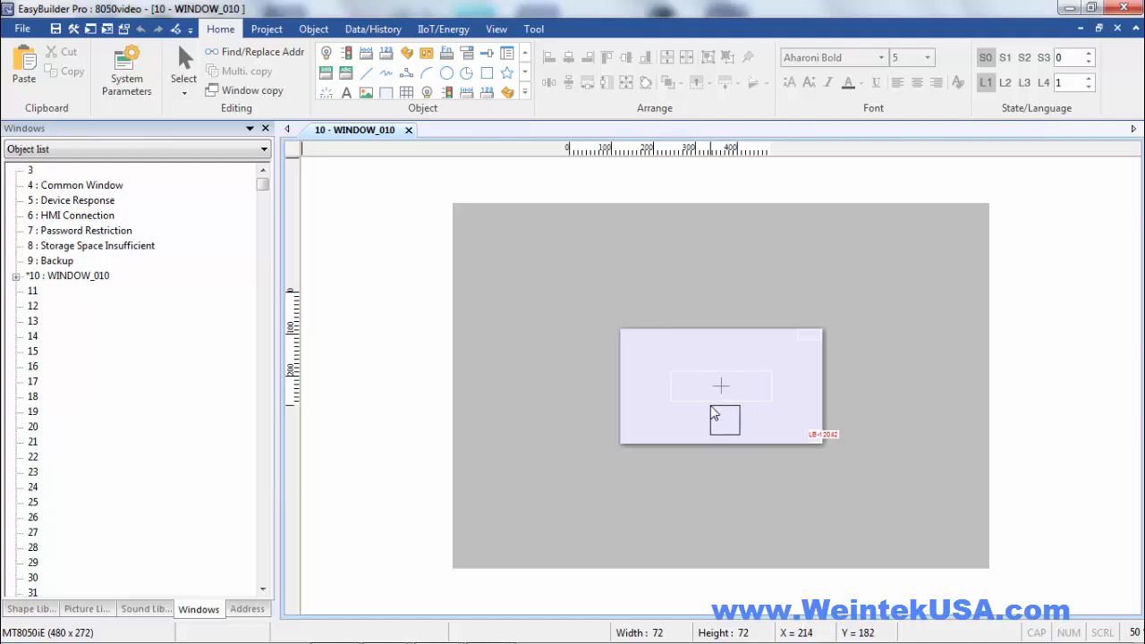
left_click(710, 405)
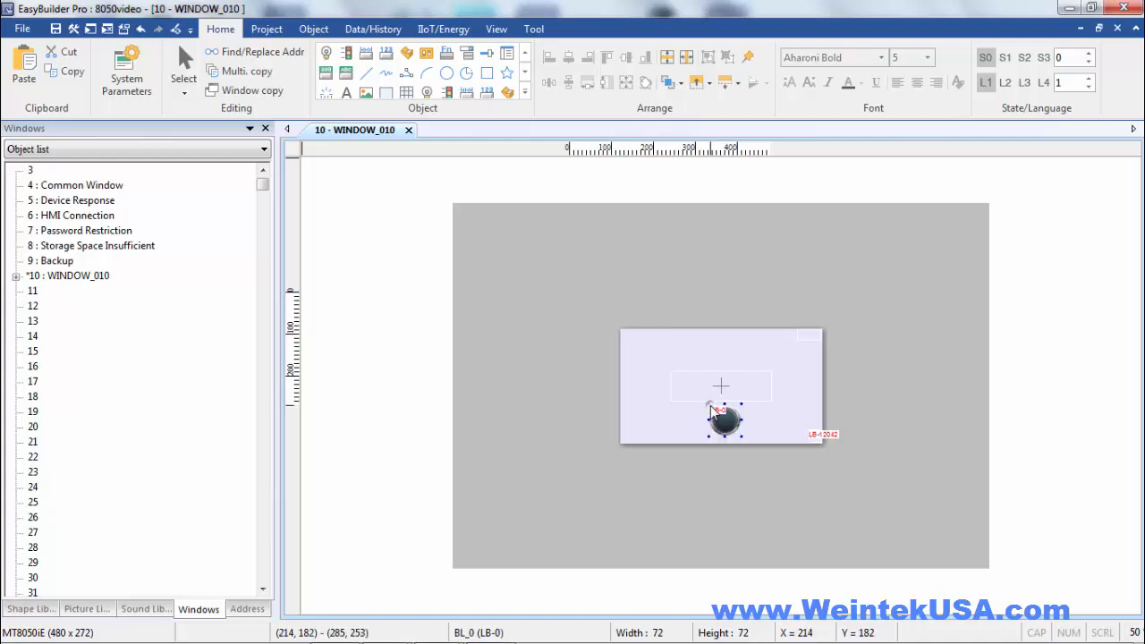
Add a text object reading "Local" and place it above the bit lamp at about (232, 140)
left_click(346, 92)
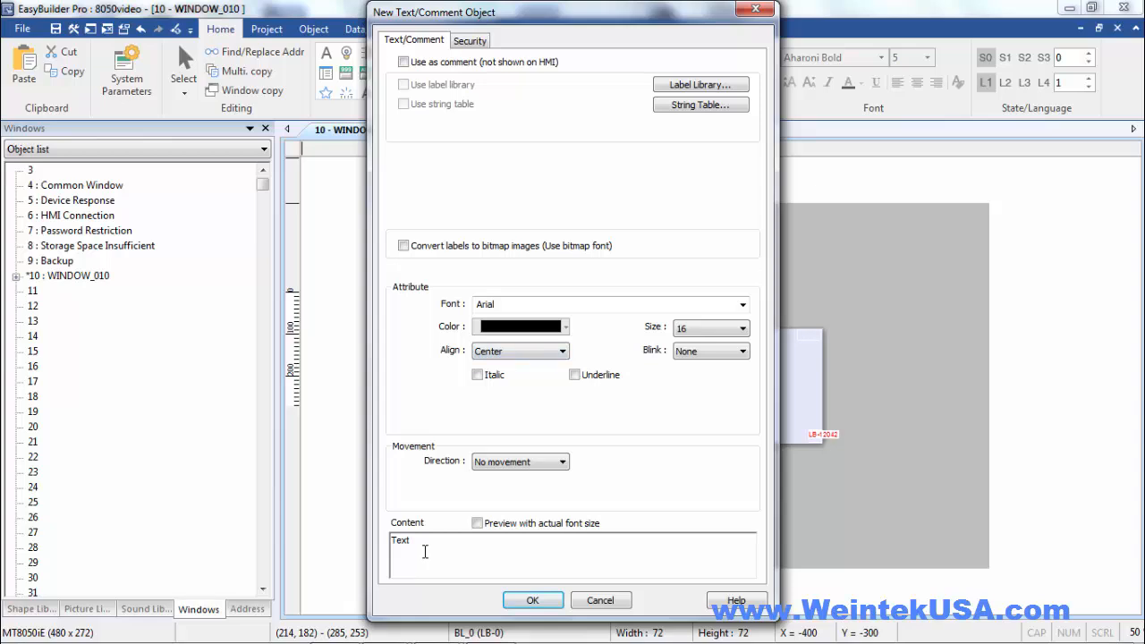
left_click_drag(424, 549, 365, 539)
type("Local")
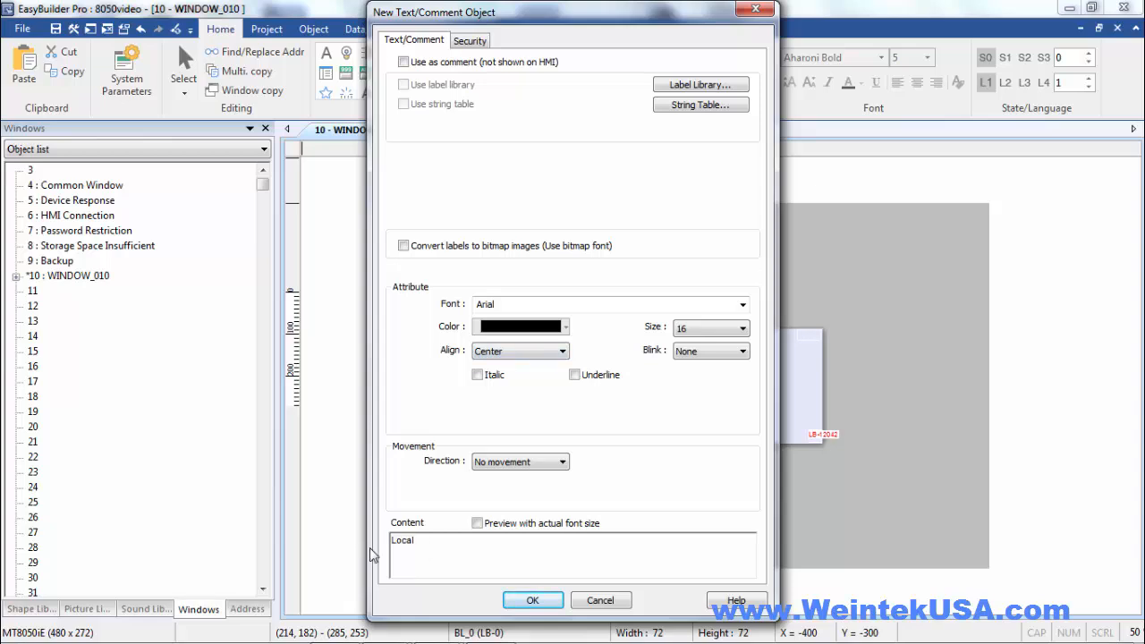
left_click(521, 601)
left_click(718, 388)
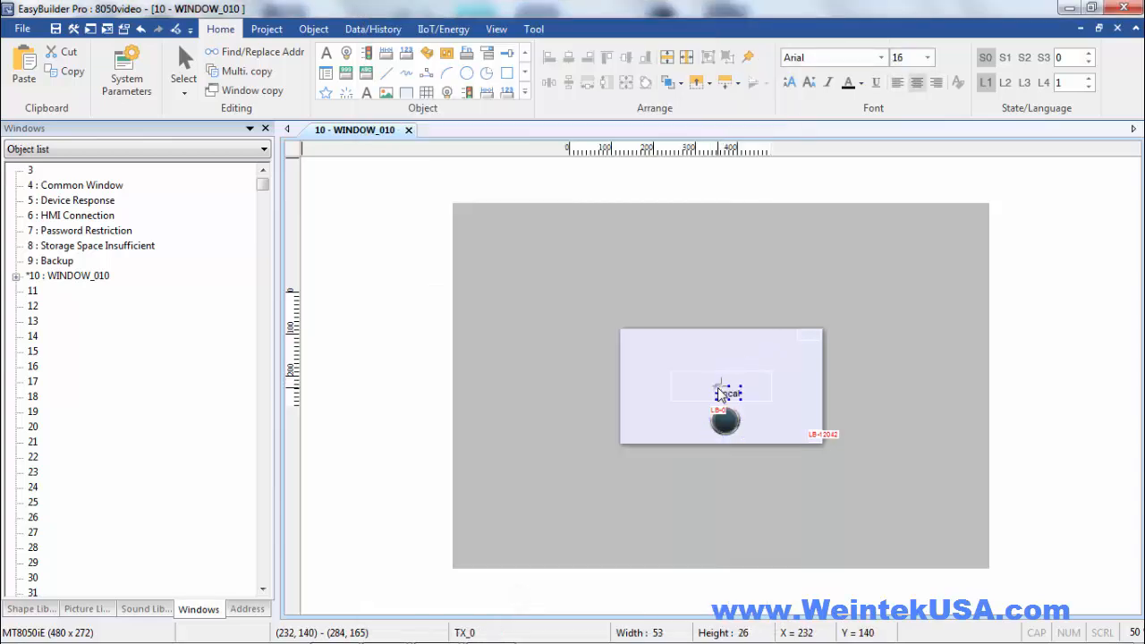
Create a toggle switch with different read and write addresses, both on remote HMI at LB 0, and place it at about (132, 36)
left_click(427, 56)
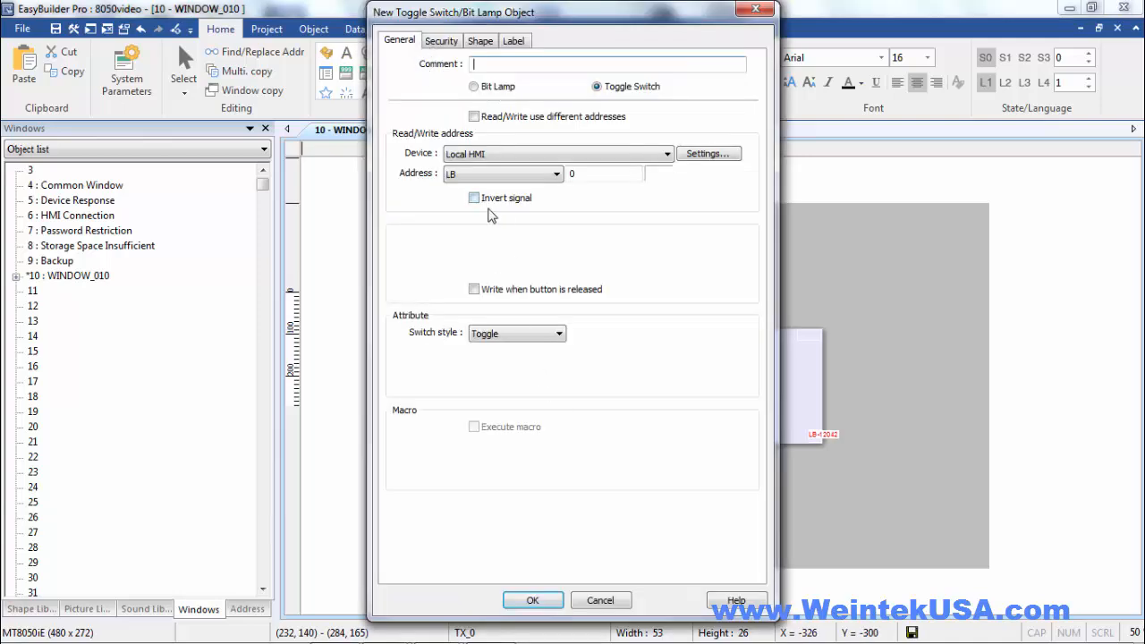
left_click(509, 151)
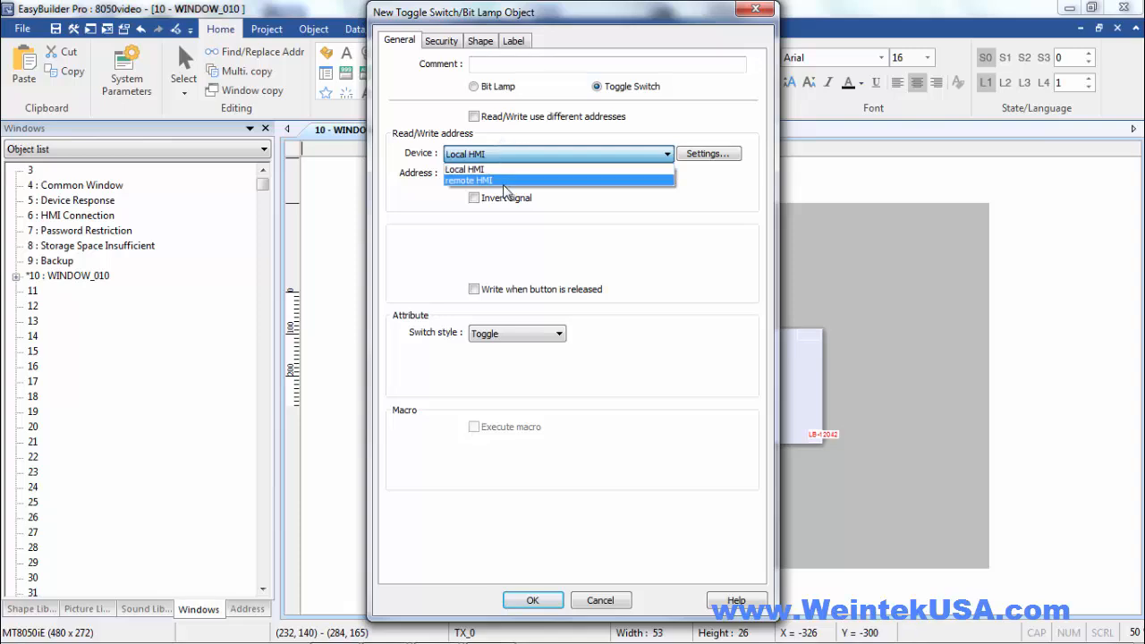
left_click(505, 181)
left_click(474, 116)
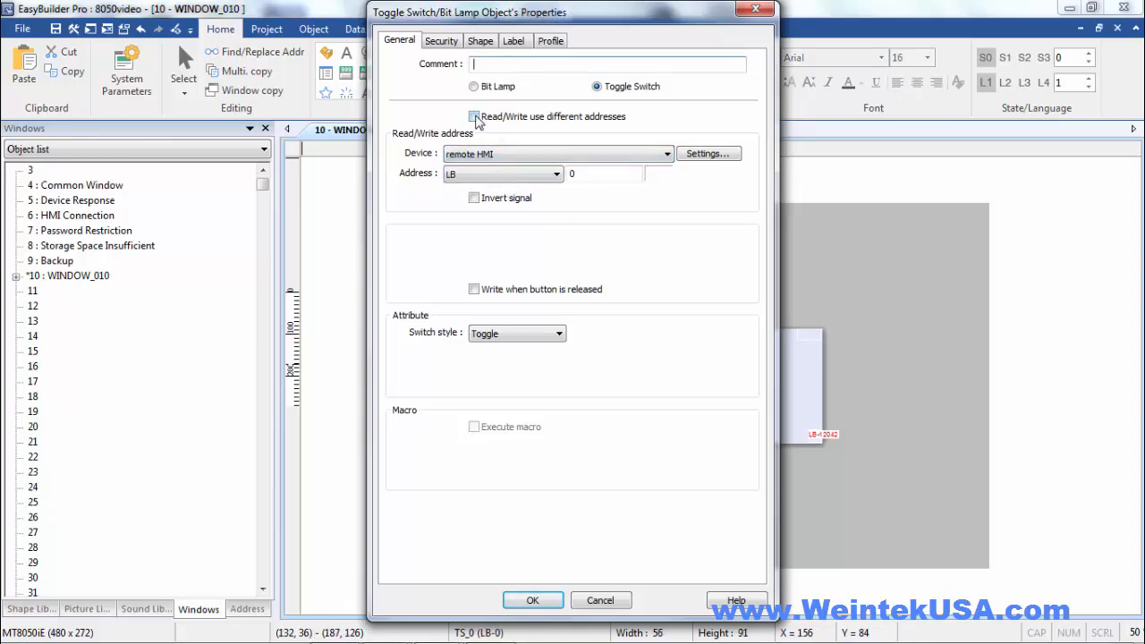
left_click(535, 600)
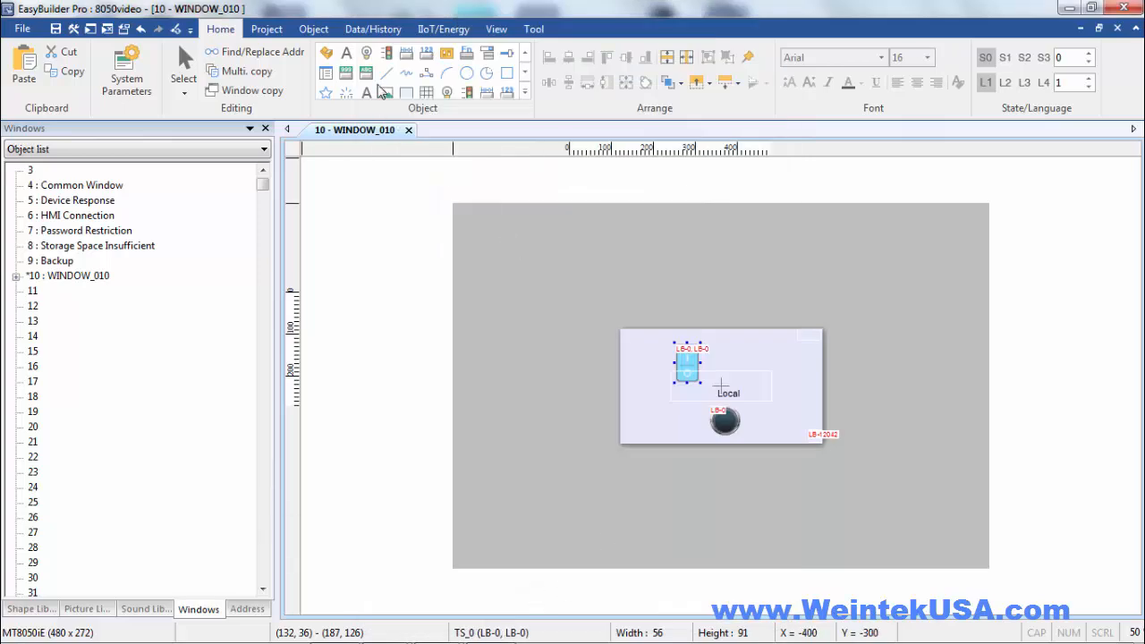
Create a bit lamp reading LB 0 from remote HMI and position it beside the toggle switch at about (270, 54)
left_click(366, 54)
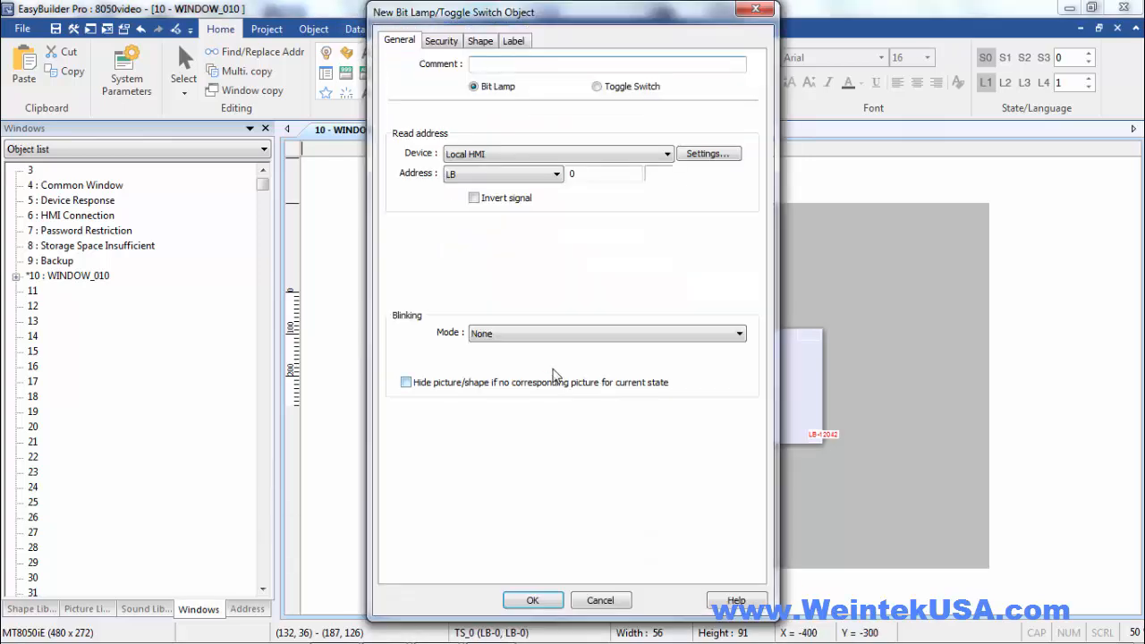
left_click(529, 153)
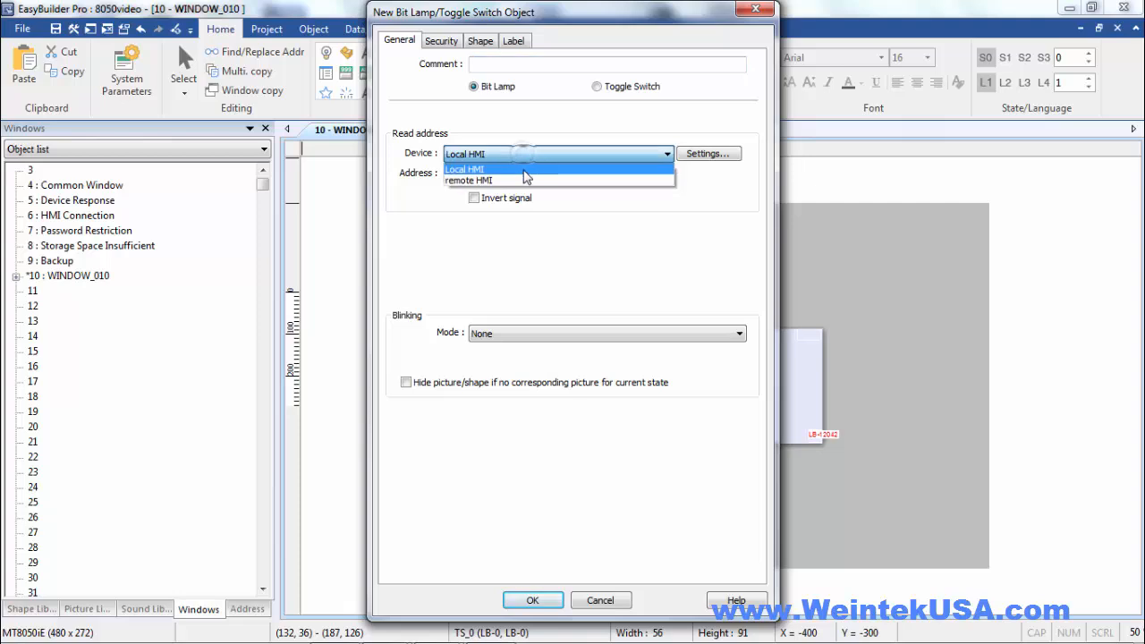
left_click(523, 176)
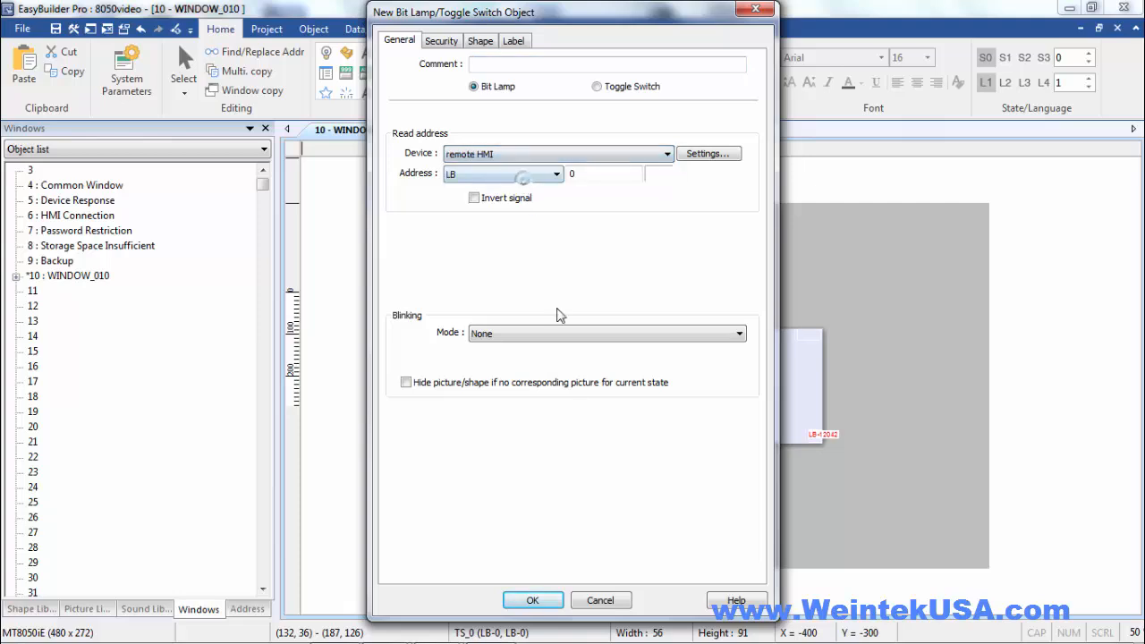
left_click(532, 600)
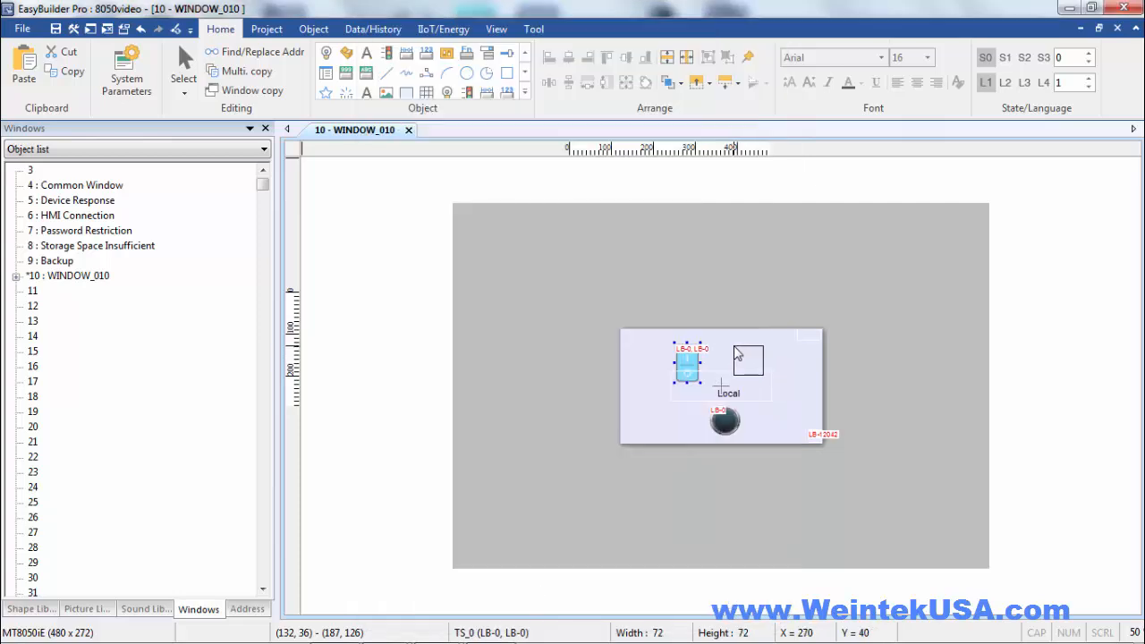
left_click(737, 353)
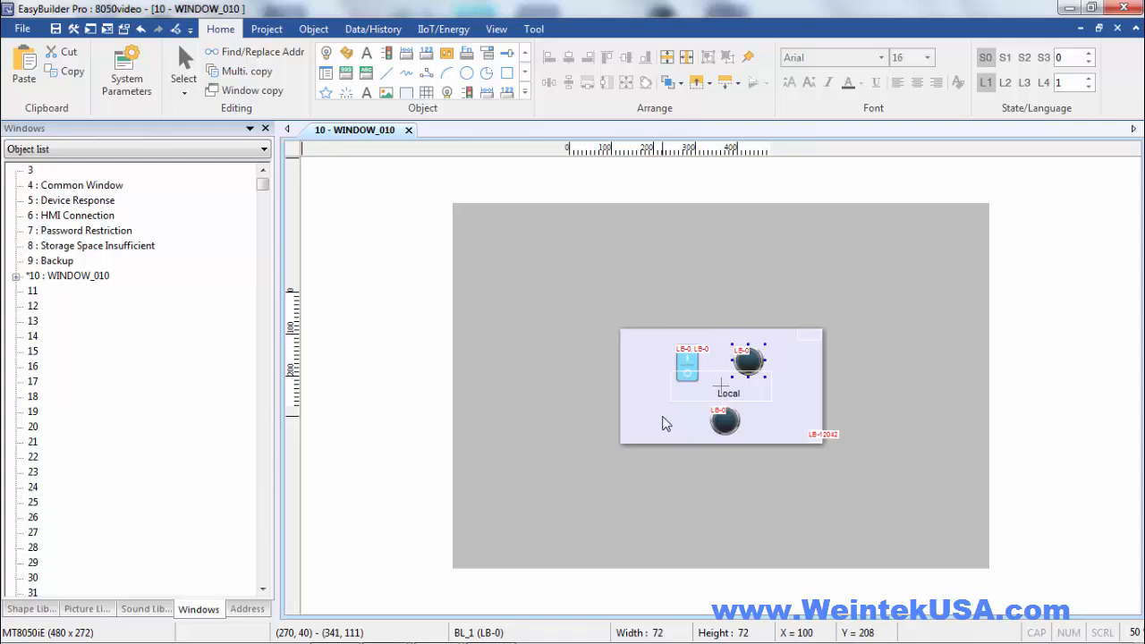
key("Down")
key("Down")
key("Down")
key("Down")
key("Down")
key("Down")
key("Down")
key("Down")
key("Down")
key("Down")
key("Down")
key("Down")
key("Down")
key("Down")
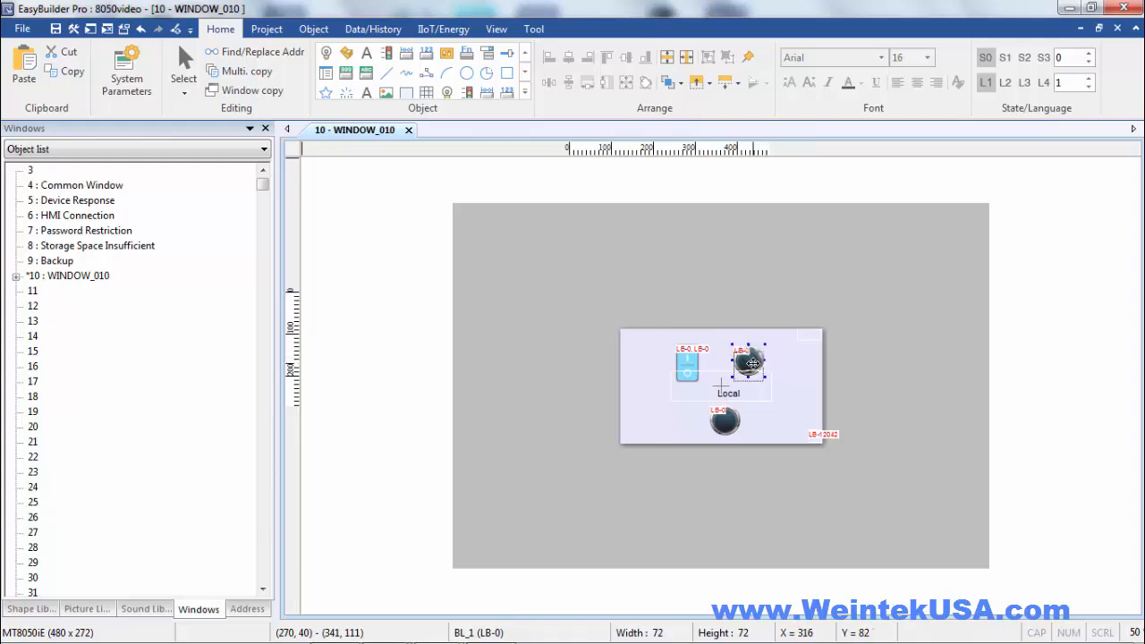
Add a text object reading "Remote" and place it above the toggle switch and upper lamp at about (196, 16)
left_click(367, 93)
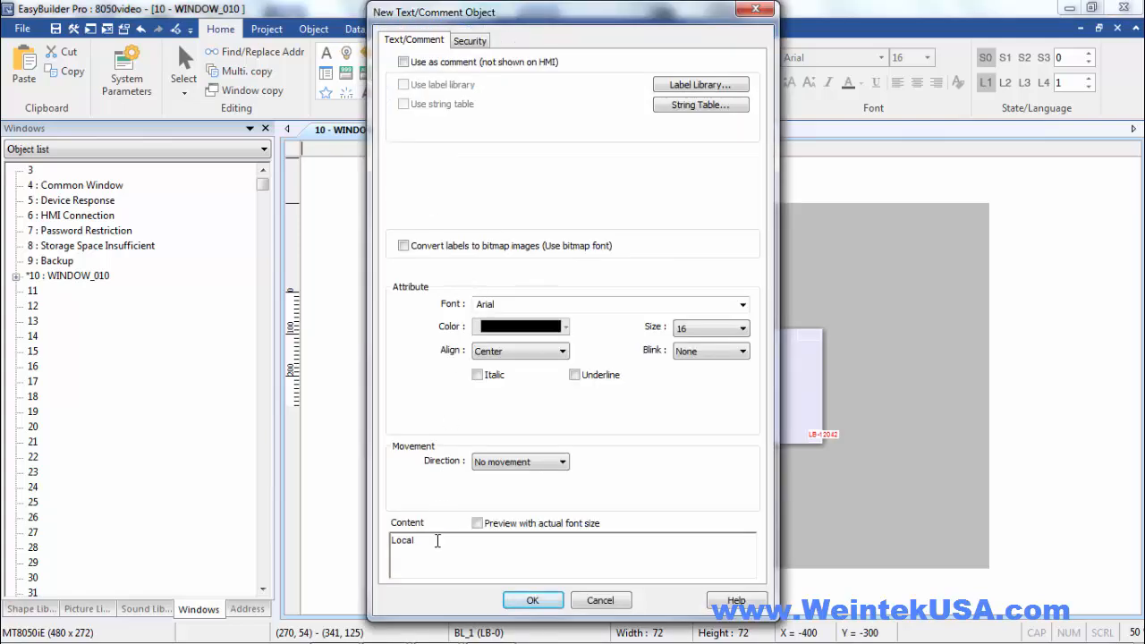
double_click(438, 540)
type("Remote")
left_click(524, 601)
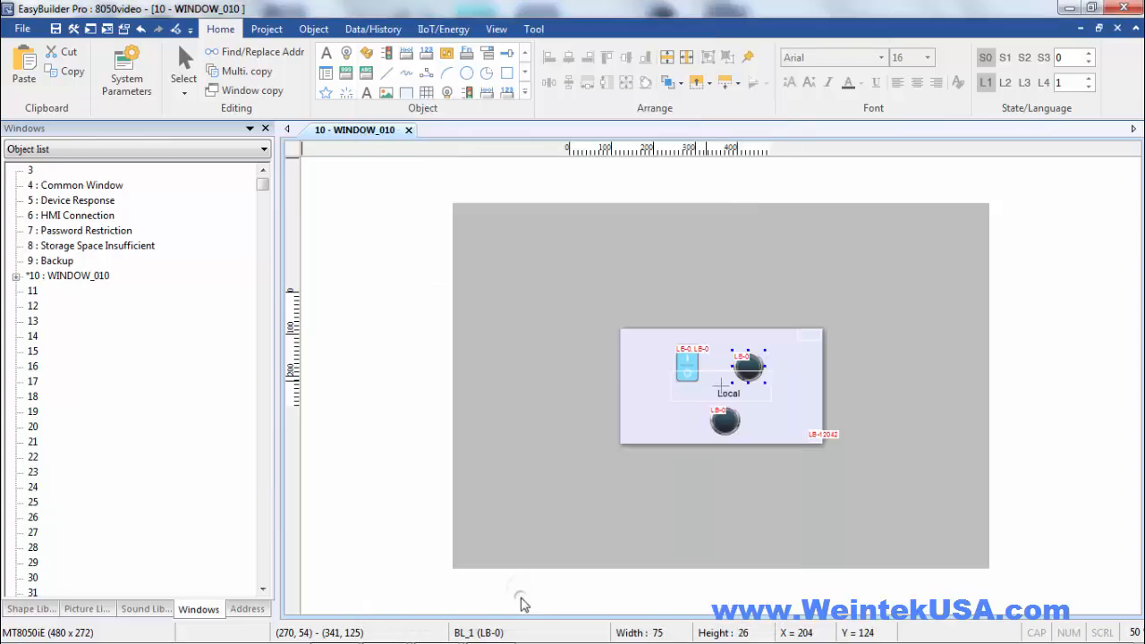
left_click(703, 339)
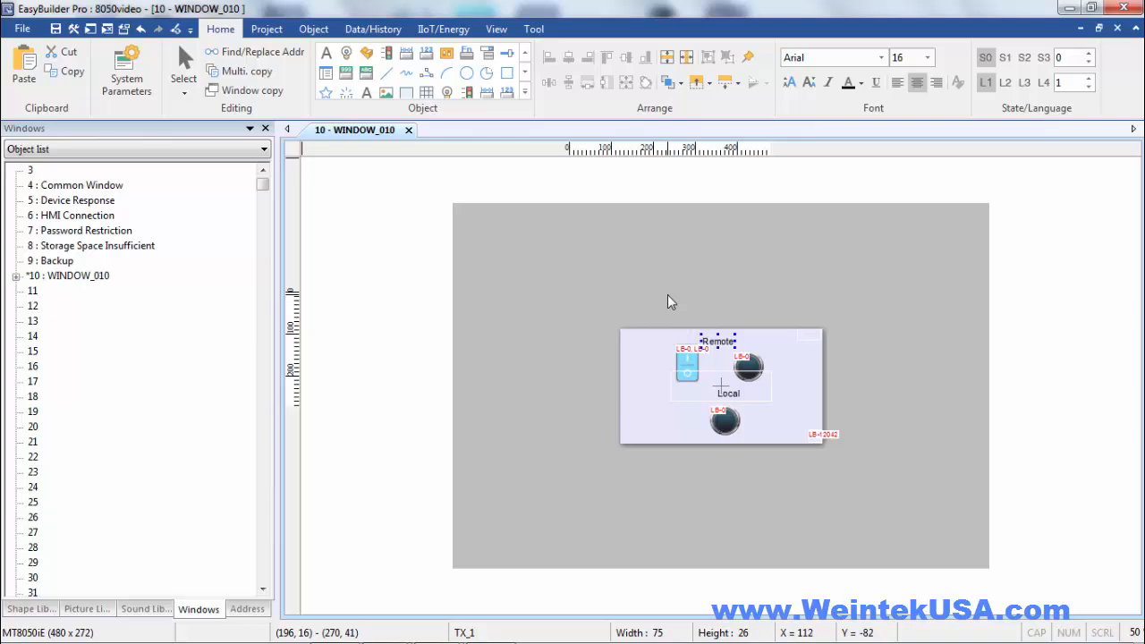
Download the 8050video project over Ethernet to the HMI named HMI-7195
left_click(277, 30)
left_click(324, 69)
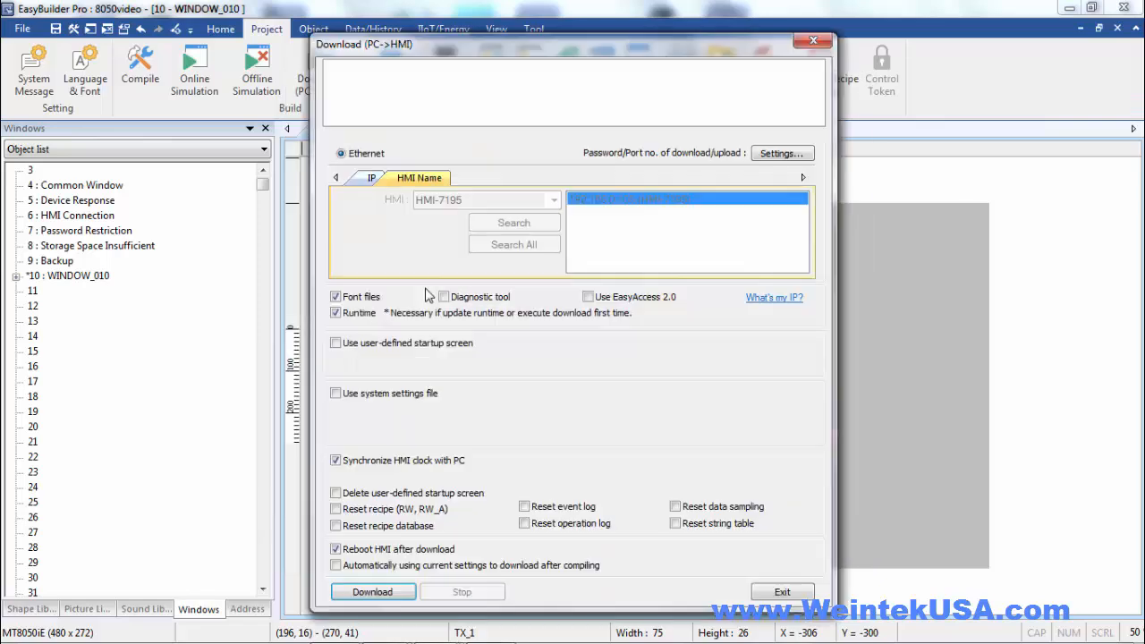
left_click(372, 592)
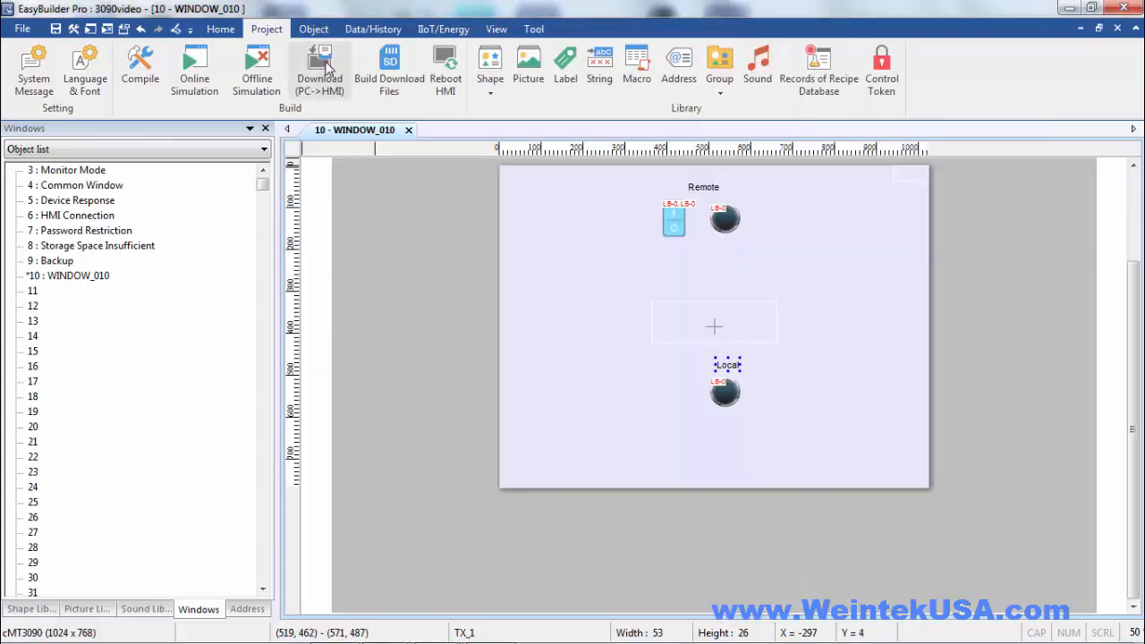
Download the 3090video project over Ethernet to the HMI named WUSA_NC_3090
left_click(328, 68)
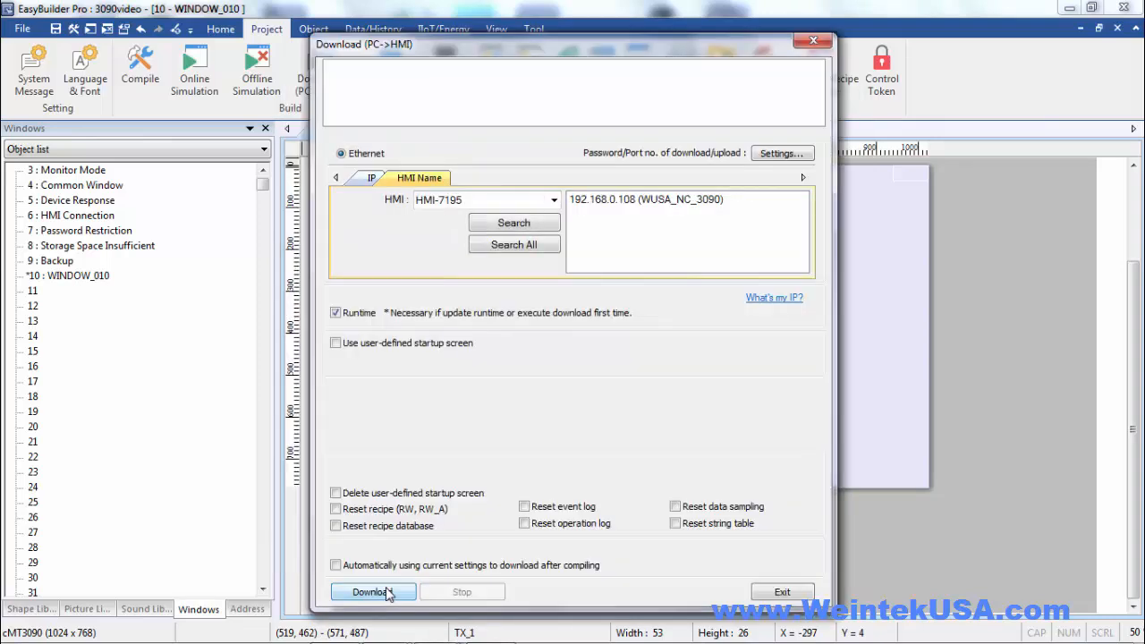
left_click(628, 201)
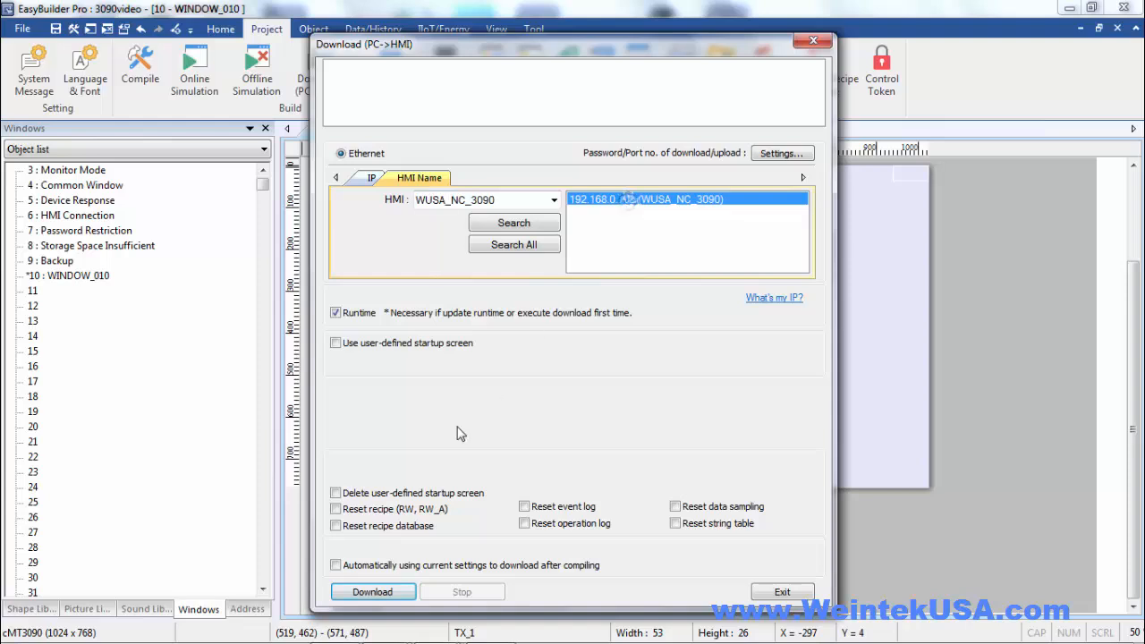
left_click(391, 593)
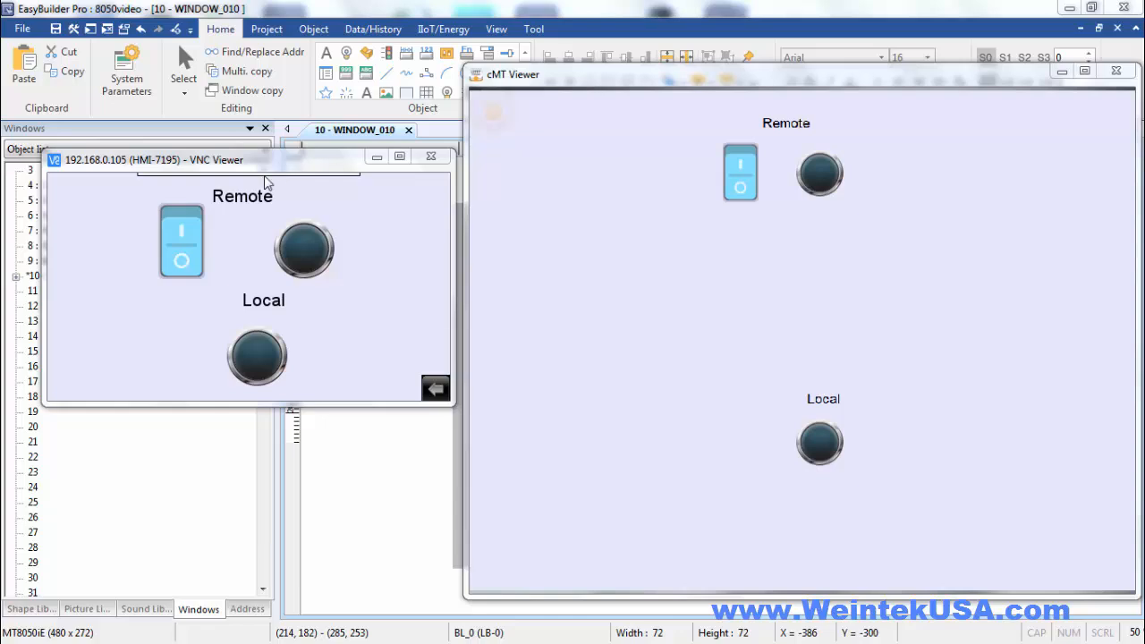
Test the communication by turning the Remote switches in VNC Viewer and cMT Viewer on, and turn both off again
left_click(176, 231)
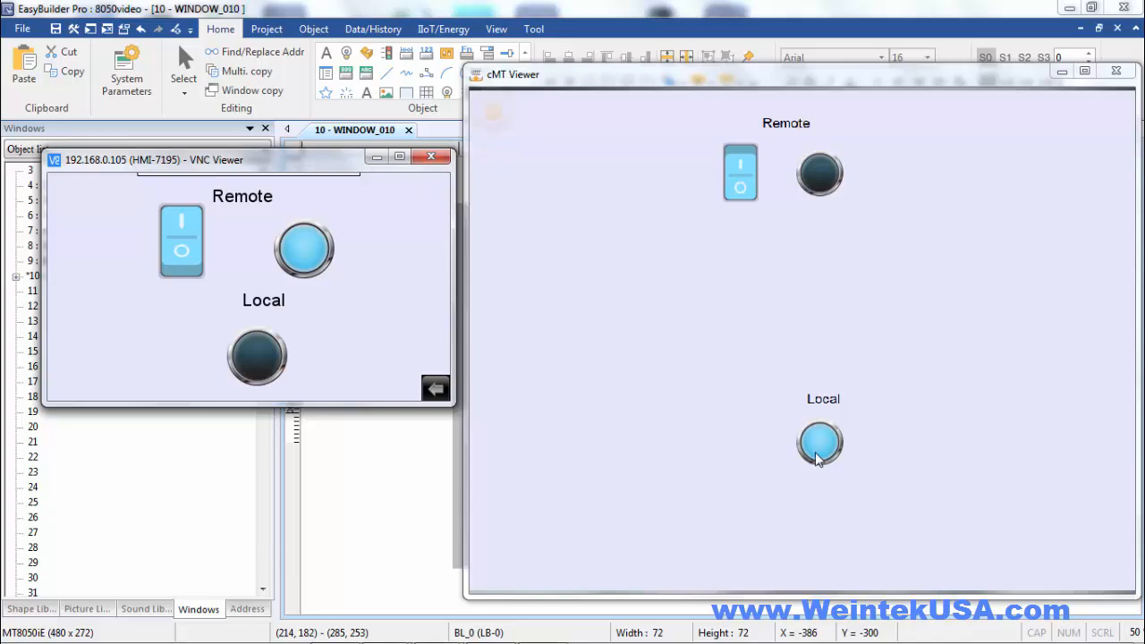
left_click(739, 157)
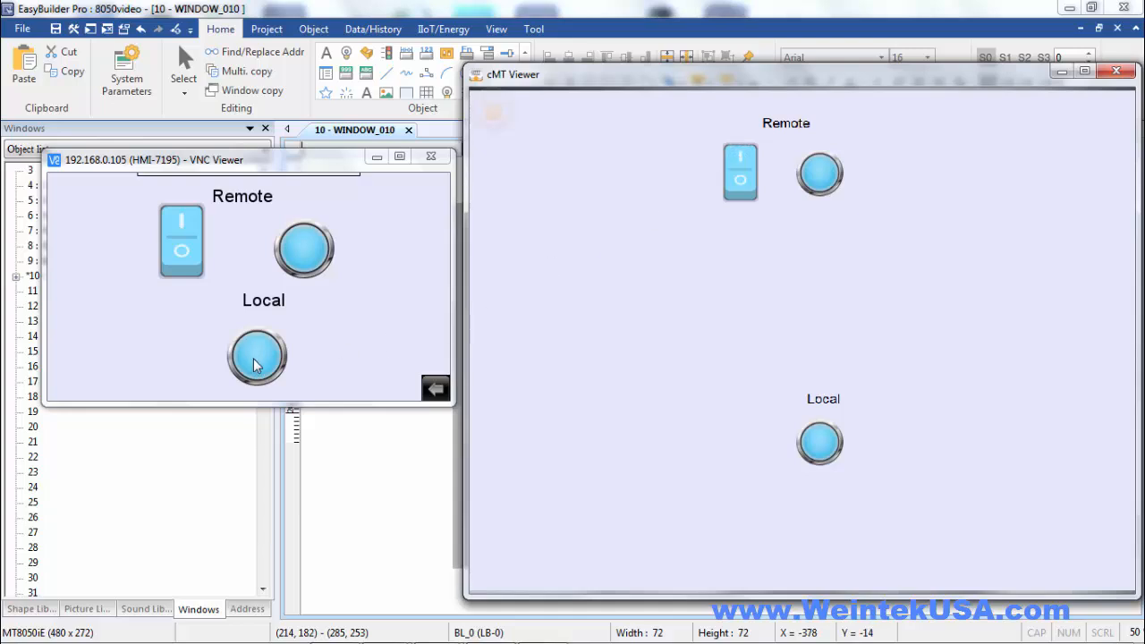
left_click(185, 252)
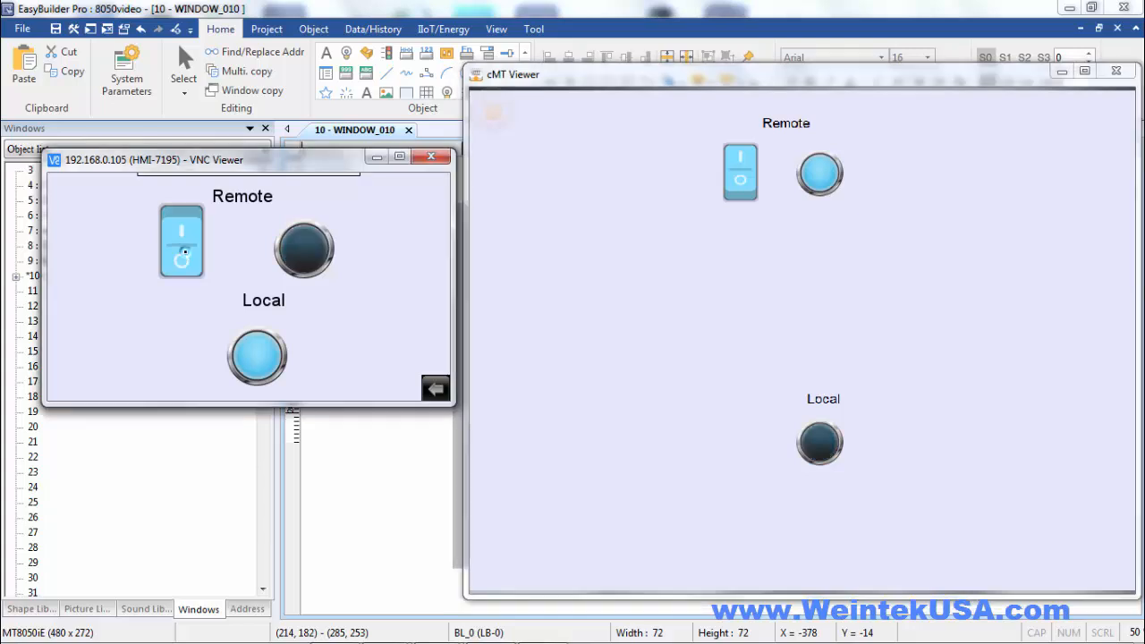
left_click(740, 184)
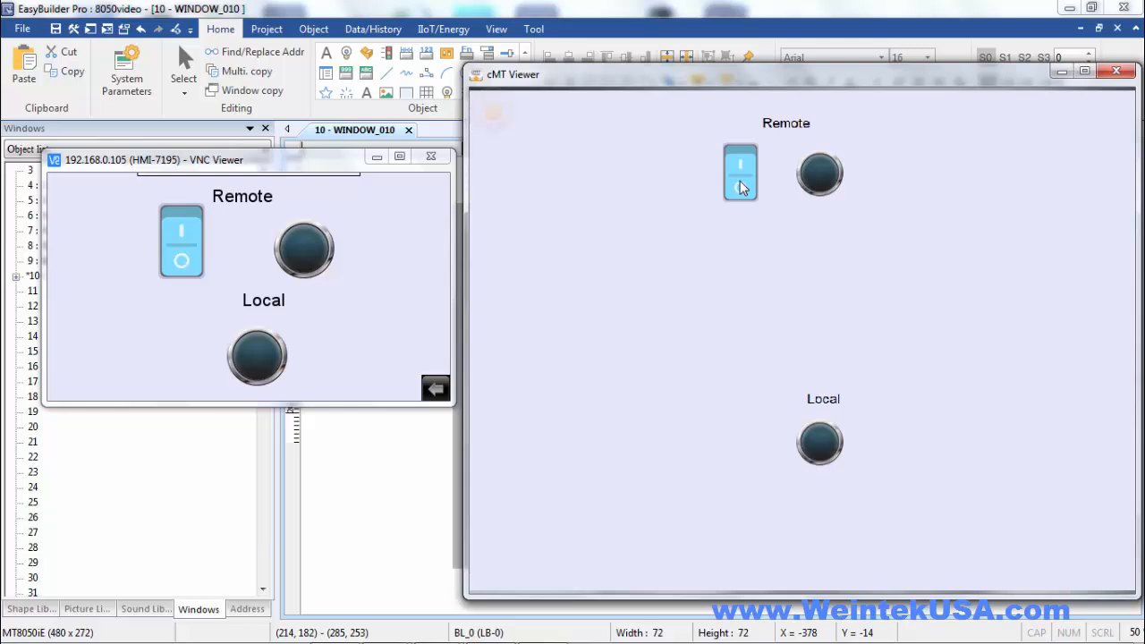